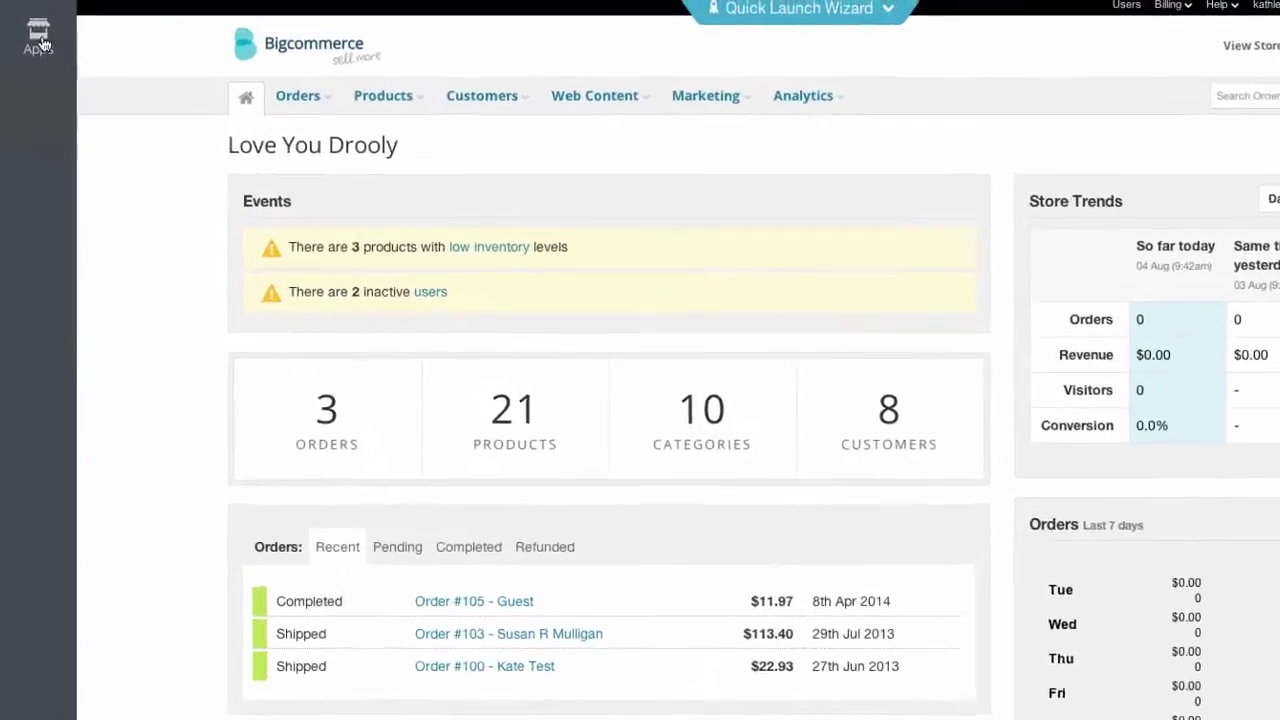
- Open the App Store, then ask Olark's live chat 'I need help installing this app'
{"action": "left_click", "coordinate": [43, 49]}
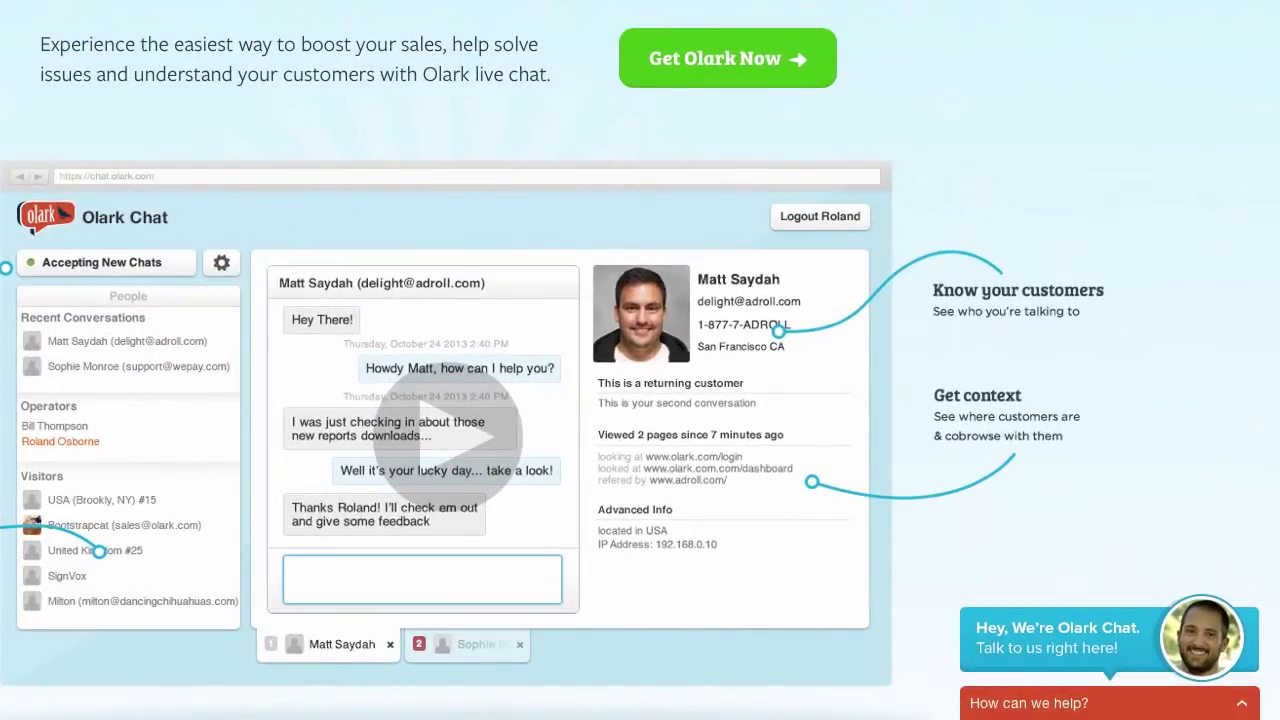
{"action": "mouse_move", "coordinate": [1079, 648]}
{"action": "left_click", "coordinate": [1079, 648]}
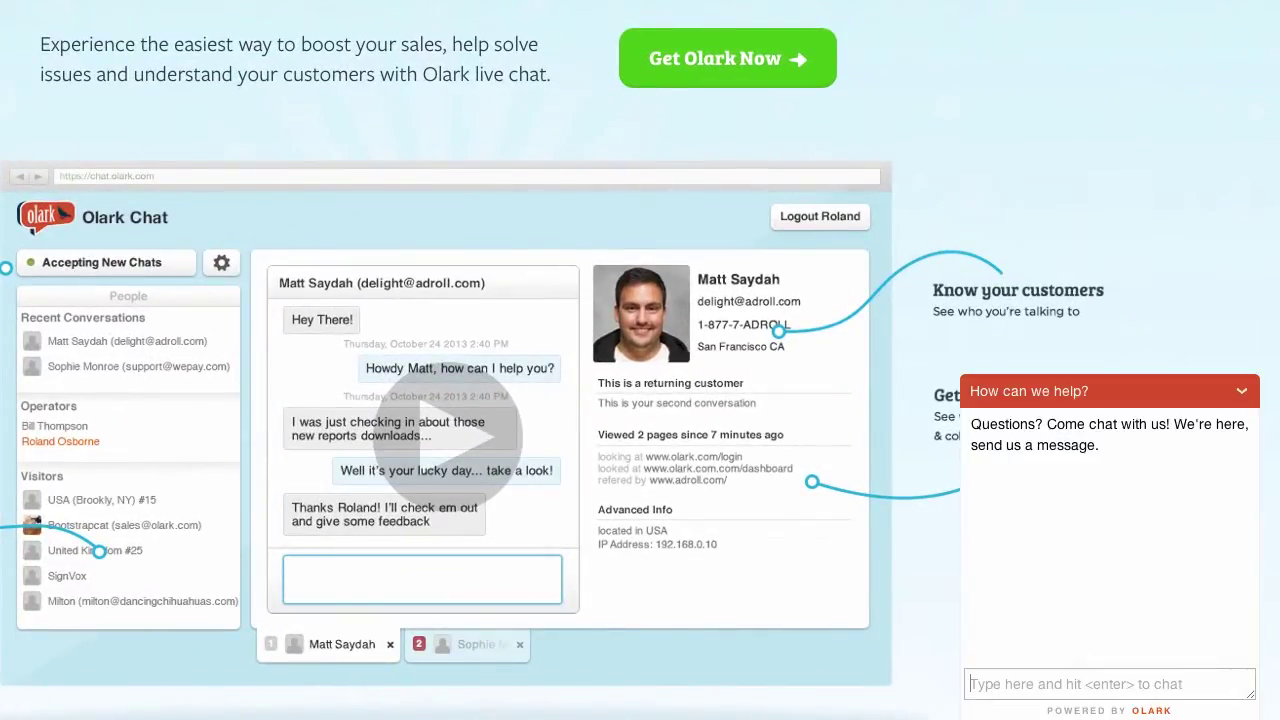
{"action": "type", "text": "I need help installing this app"}
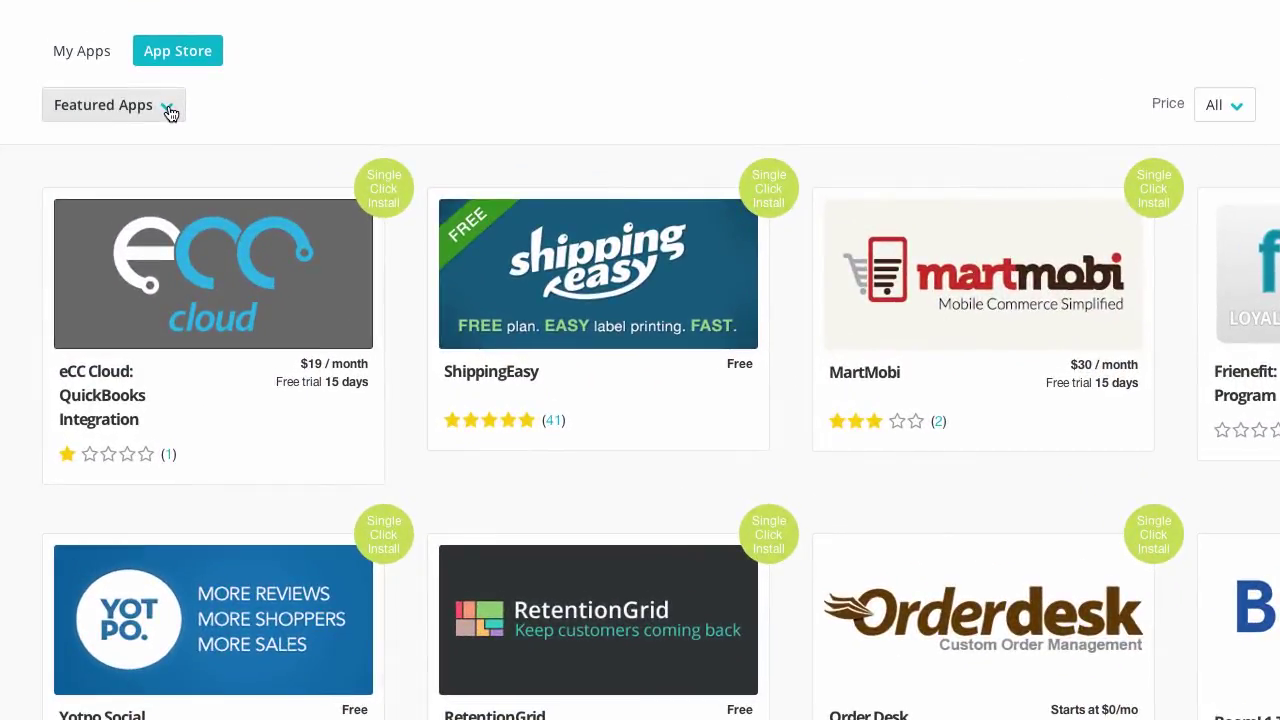
- Filter the App Store to Live chat apps and view the Olark Live Chat app
{"action": "left_click", "coordinate": [168, 108]}
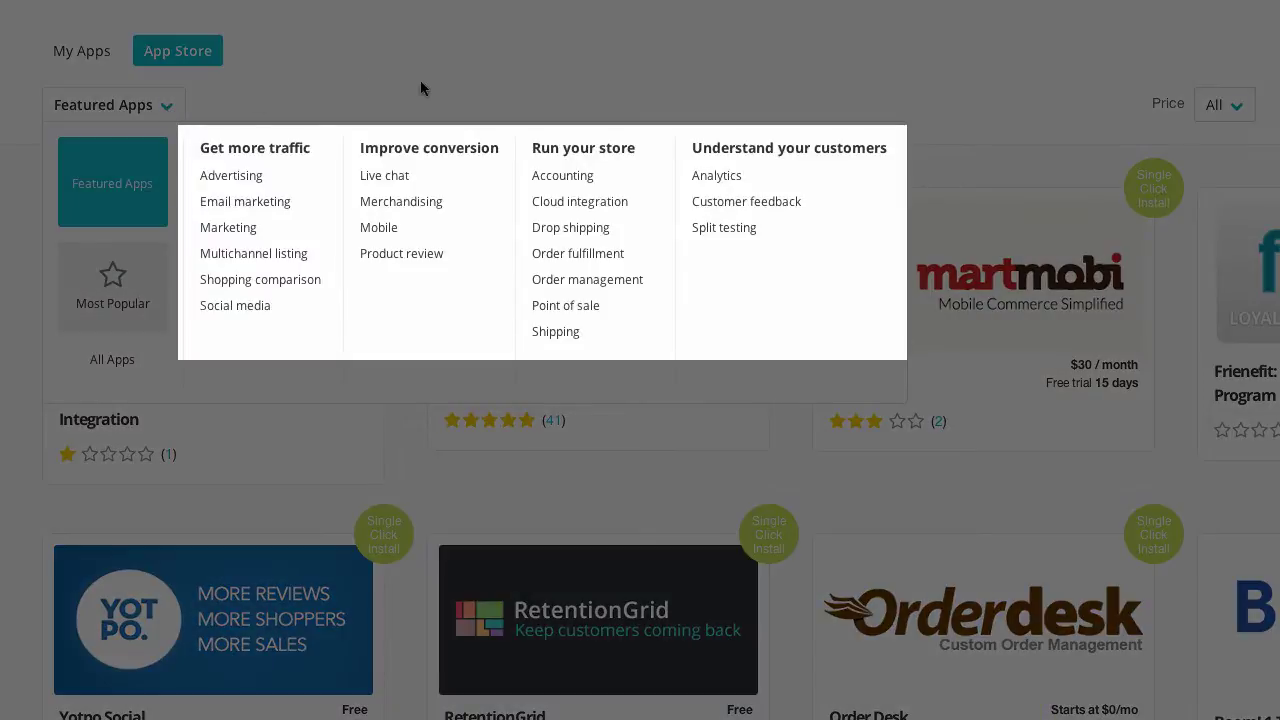
{"action": "left_click", "coordinate": [408, 182]}
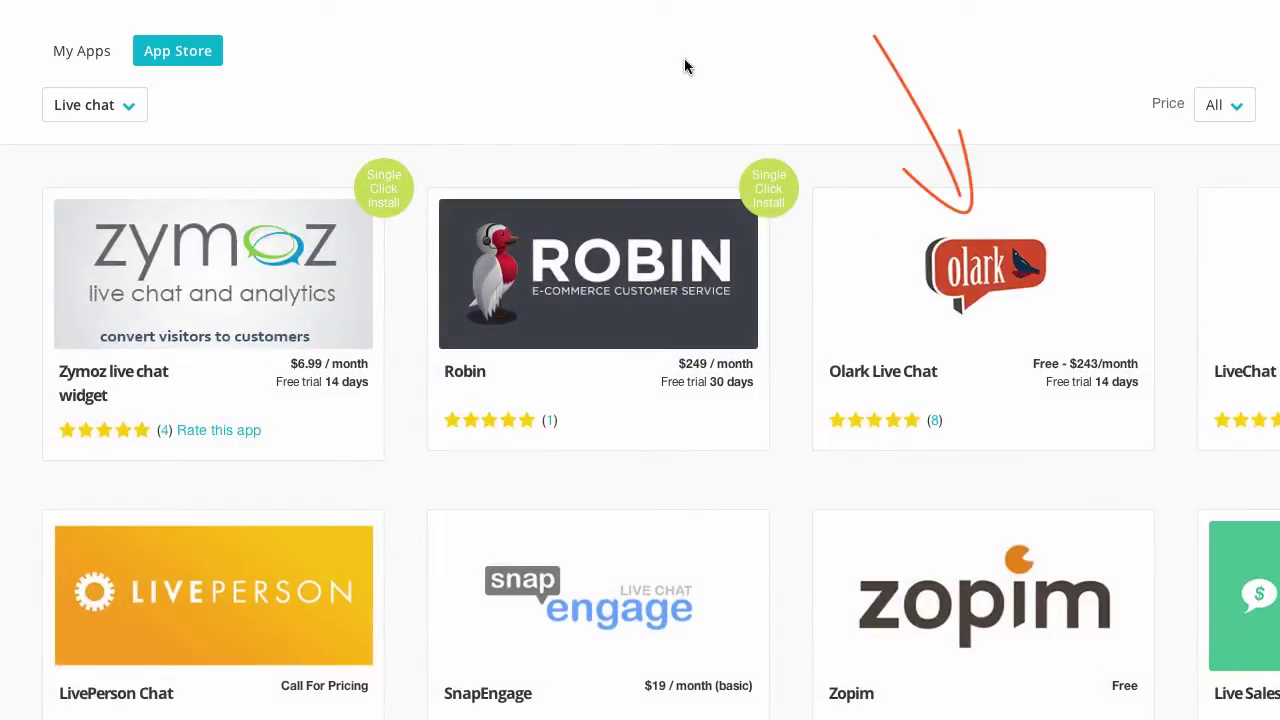
{"action": "left_click", "coordinate": [983, 288]}
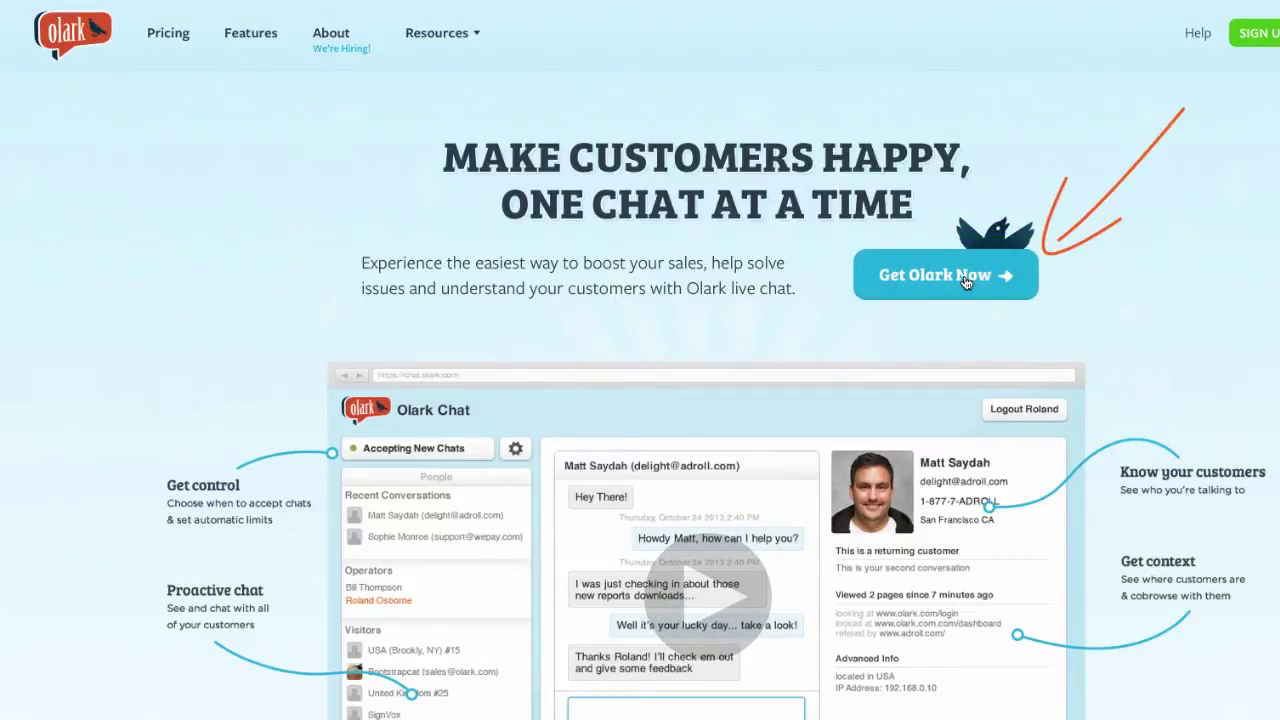
{"action": "left_click", "coordinate": [966, 283]}
{"action": "type", "text": "www.loveyoudrooly.com"}
{"action": "key", "text": "Tab"}
{"action": "key", "text": "Tab"}
{"action": "type", "text": "loveyoudrooly"}
- Set and confirm the account password, submit the signup, and copy the Olark install code
{"action": "key", "text": "Tab"}
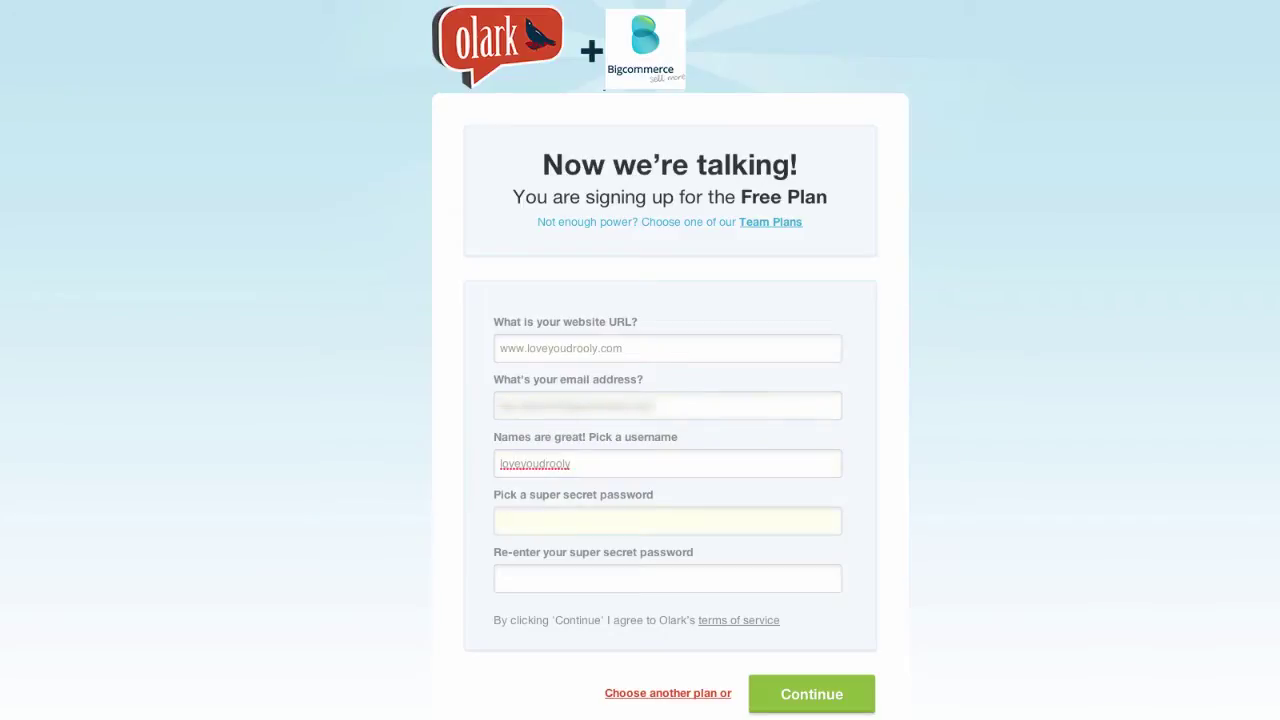
{"action": "type", "text": "********"}
{"action": "key", "text": "Tab"}
{"action": "type", "text": "********"}
{"action": "key", "text": "Return"}
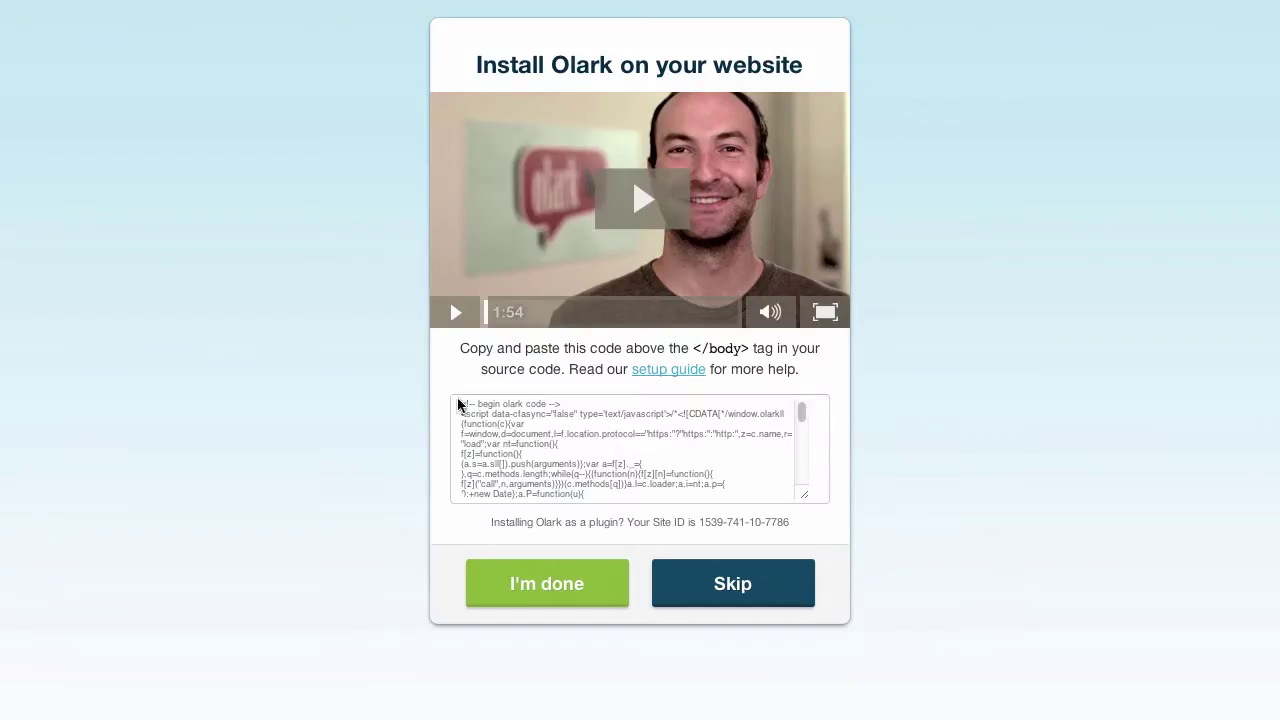
{"action": "left_click_drag", "start_coordinate": [460, 406], "coordinate": [739, 521]}
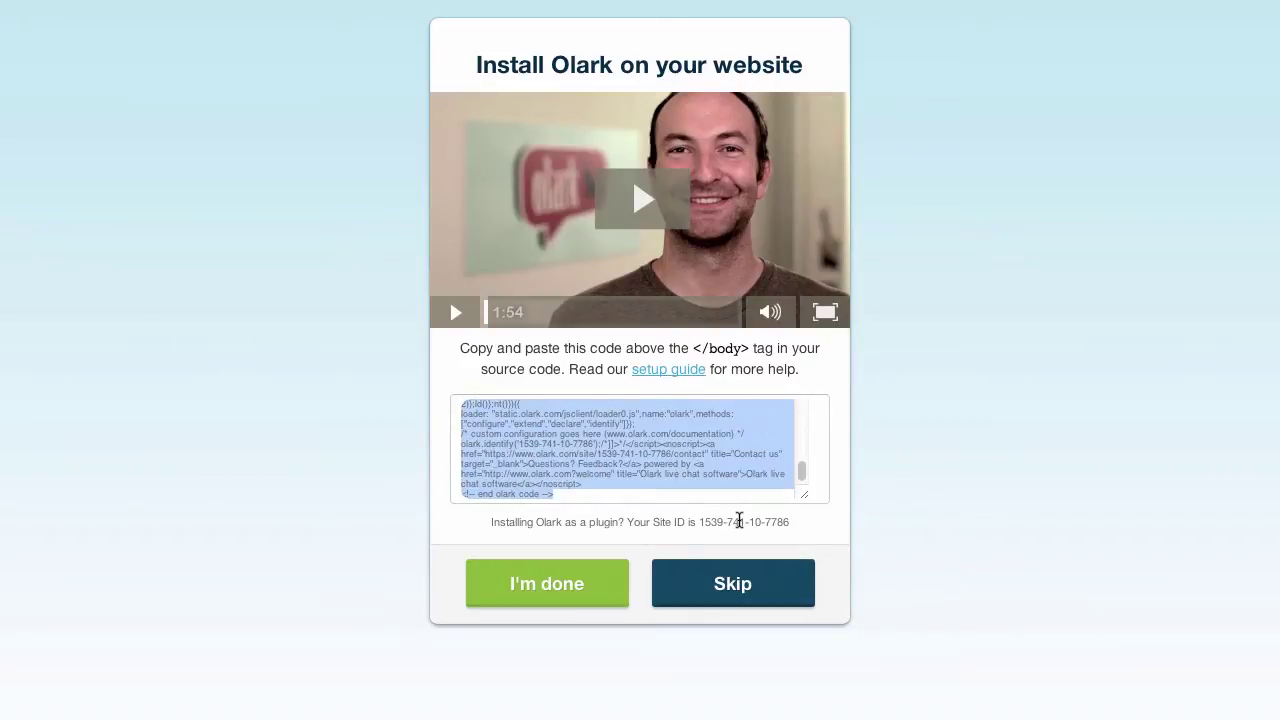
{"action": "left_click", "coordinate": [556, 586]}
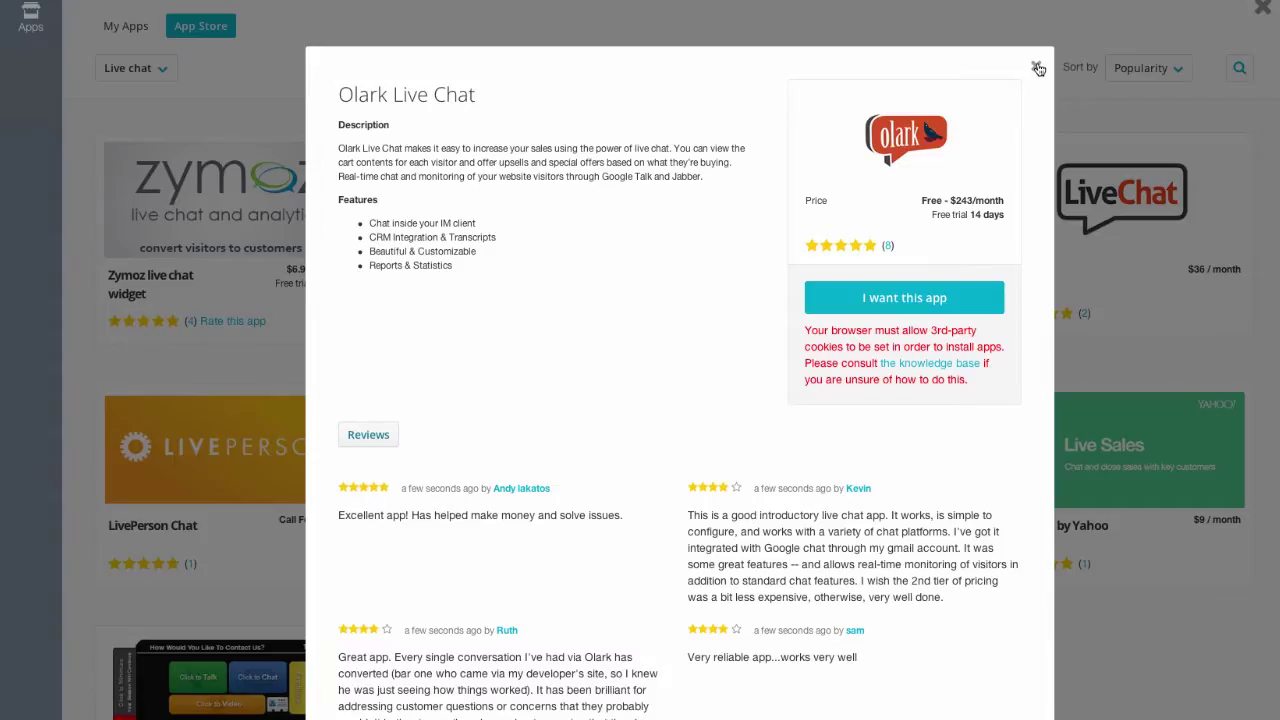
- Enable Olark as a live chat service under Setup & Tools > Live chat
{"action": "left_click", "coordinate": [1036, 66]}
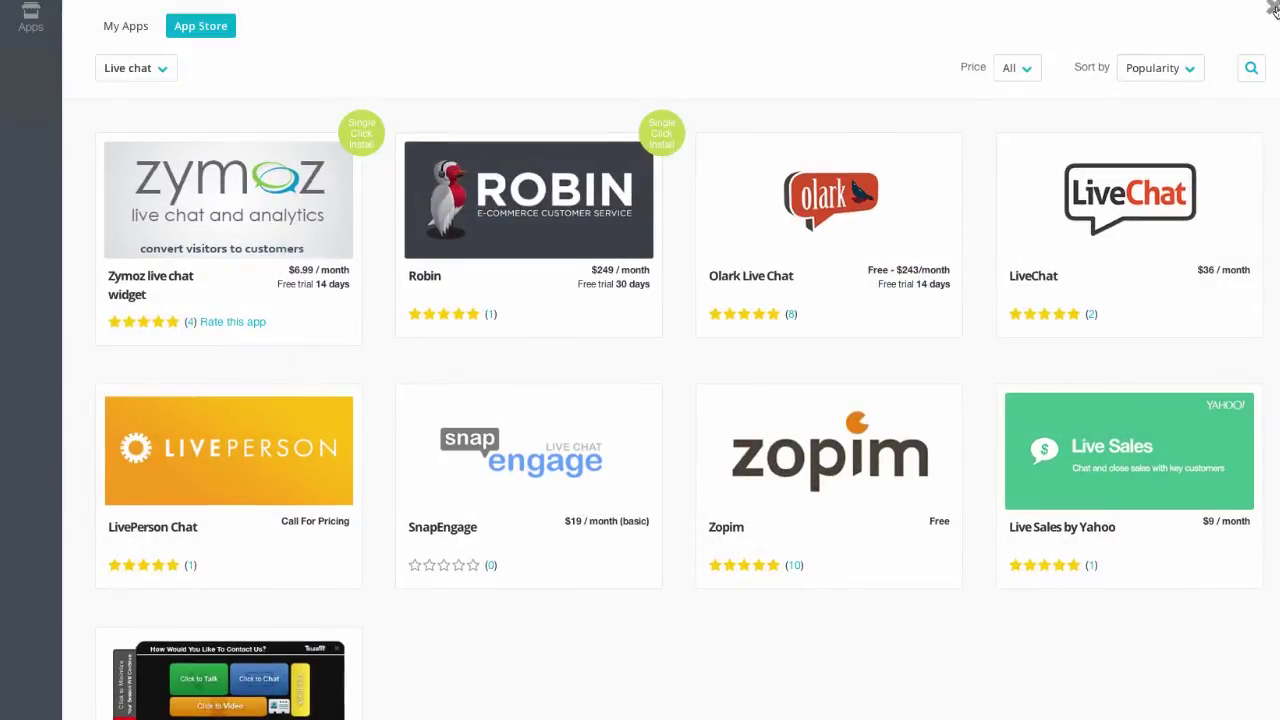
{"action": "left_click", "coordinate": [1274, 10]}
{"action": "left_click", "coordinate": [1200, 20]}
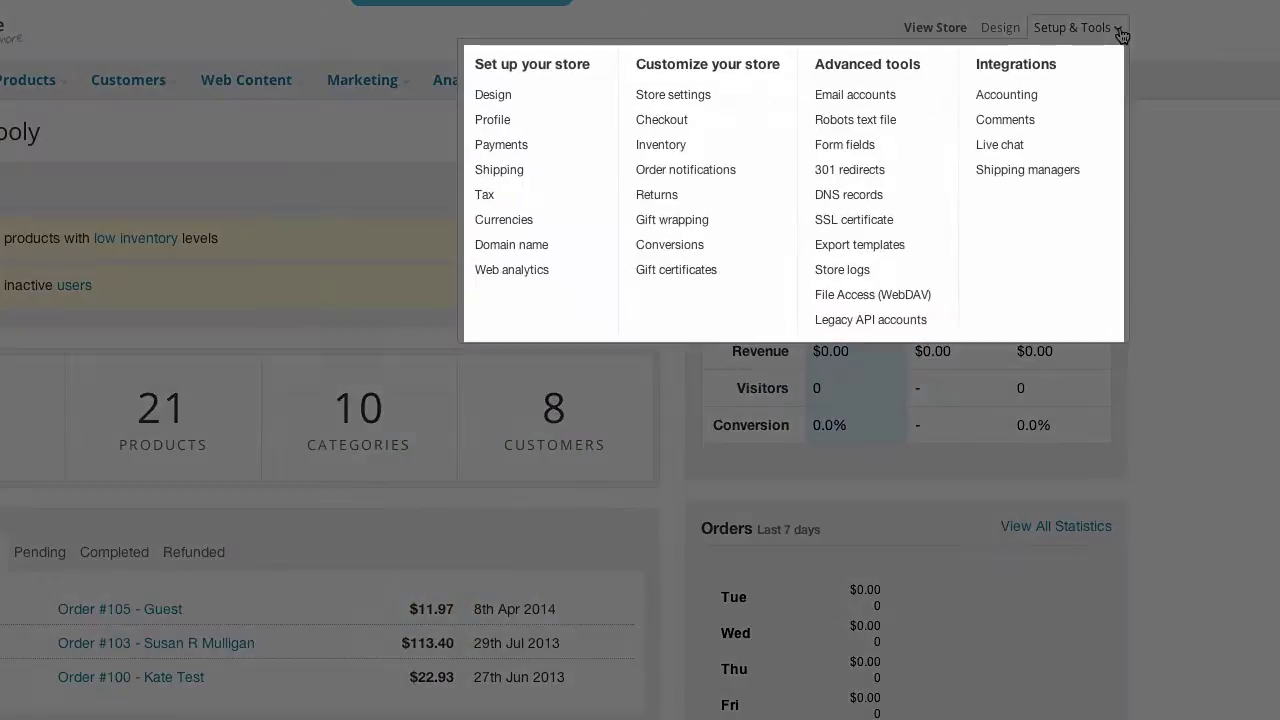
{"action": "left_click", "coordinate": [1019, 147]}
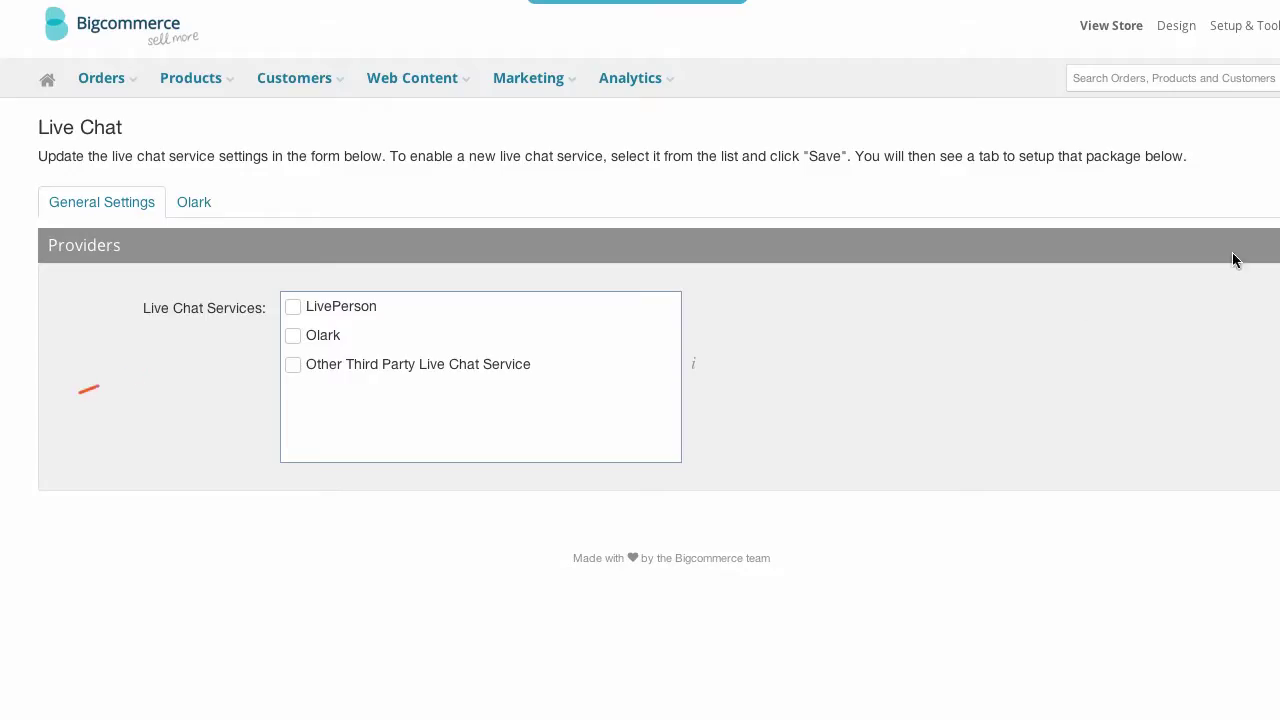
{"action": "left_click", "coordinate": [293, 340]}
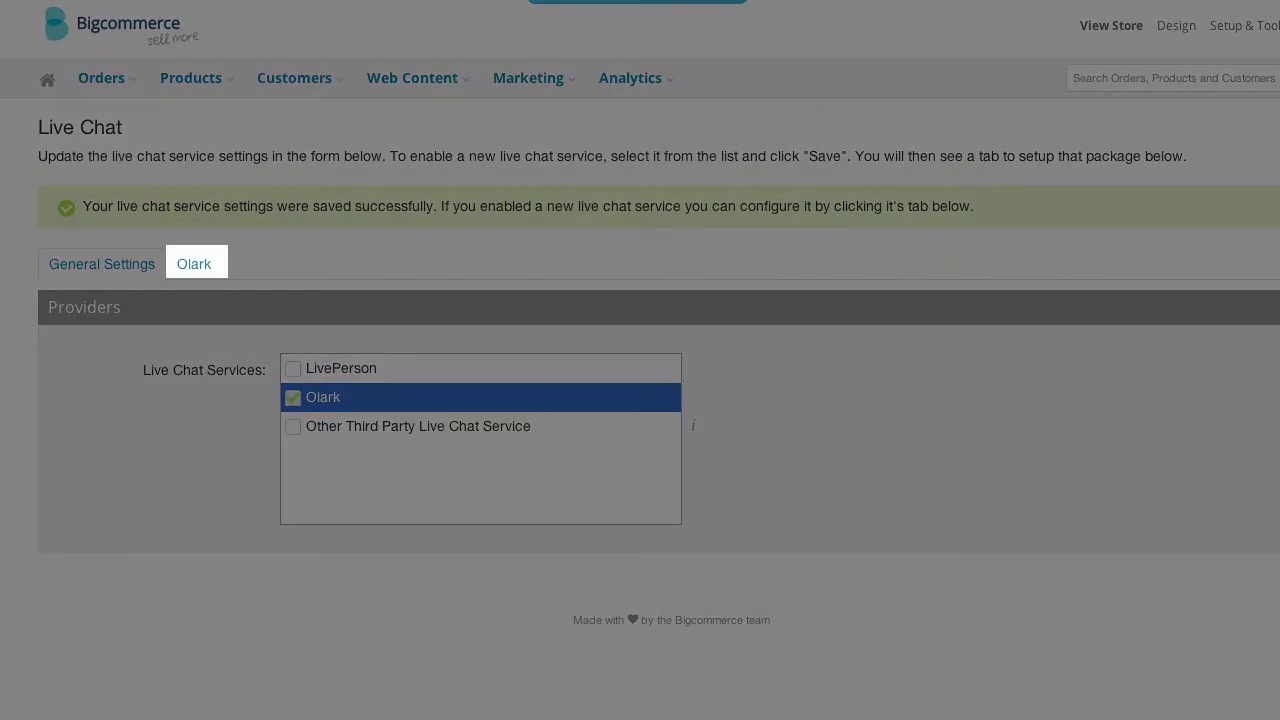
- Paste the Olark embed code into Chat Code for an existing Olark account
{"action": "left_click", "coordinate": [199, 266]}
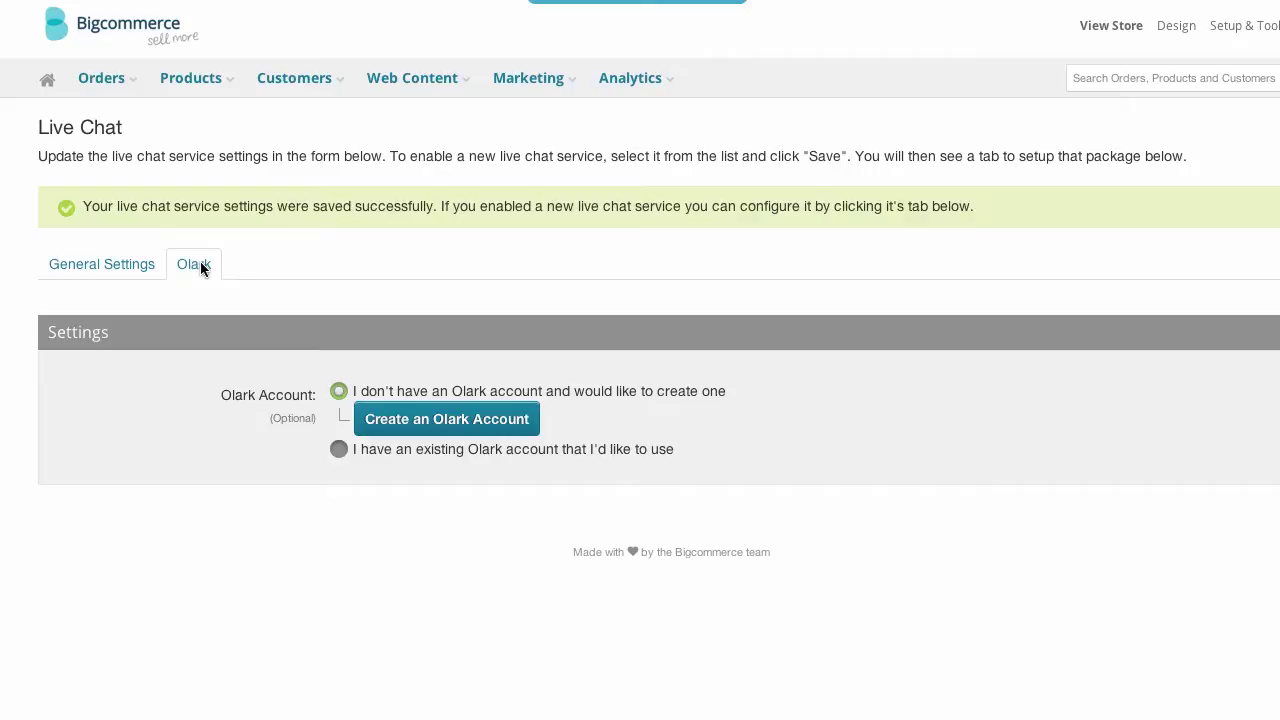
{"action": "left_click", "coordinate": [338, 449]}
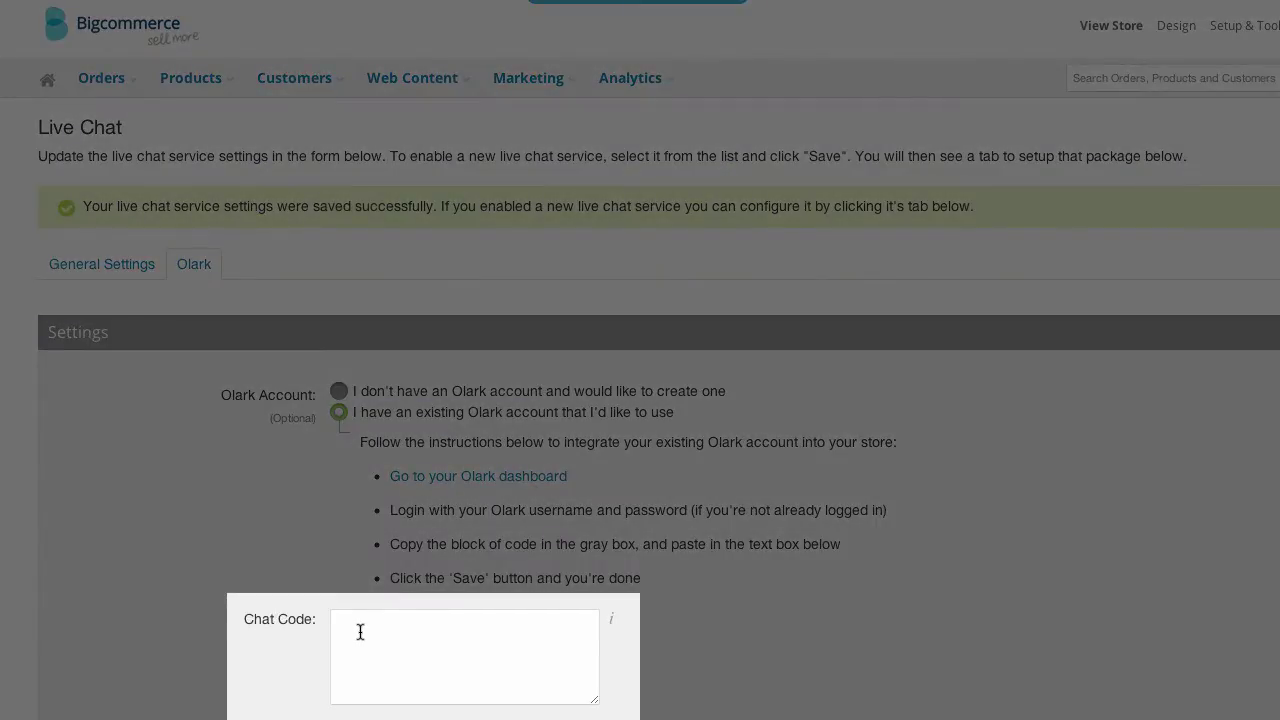
{"action": "left_click", "coordinate": [362, 628]}
{"action": "key", "text": "ctrl+v"}
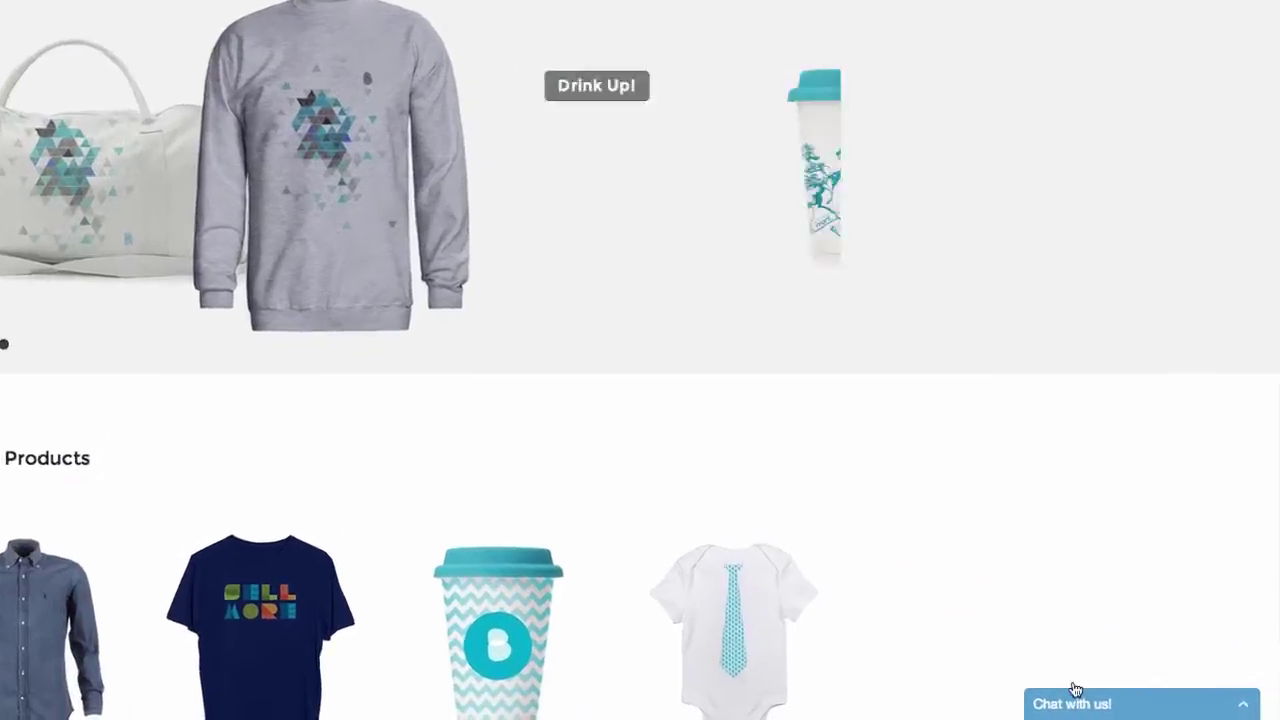
- Send 'Do you have any other color cups?' through the storefront's Chat with us! widget
{"action": "left_click", "coordinate": [1075, 690]}
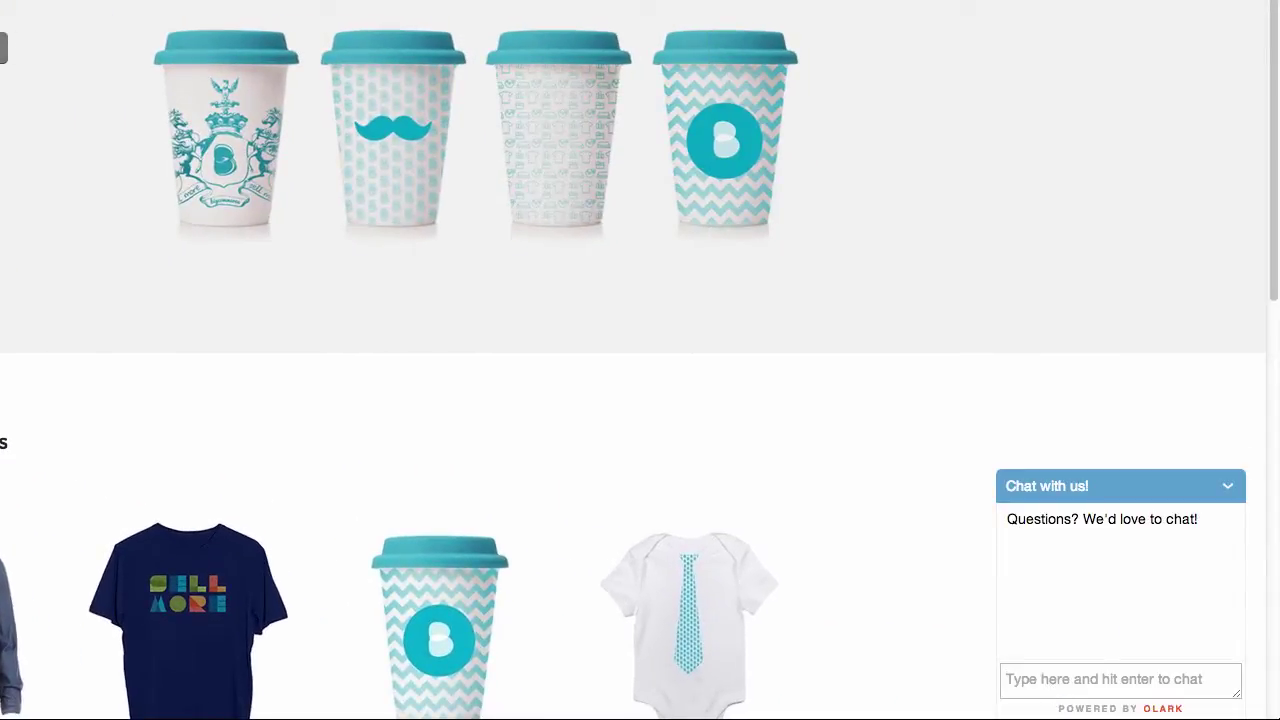
{"action": "type", "text": "Do you have any other color cups?"}
{"action": "key", "text": "Return"}
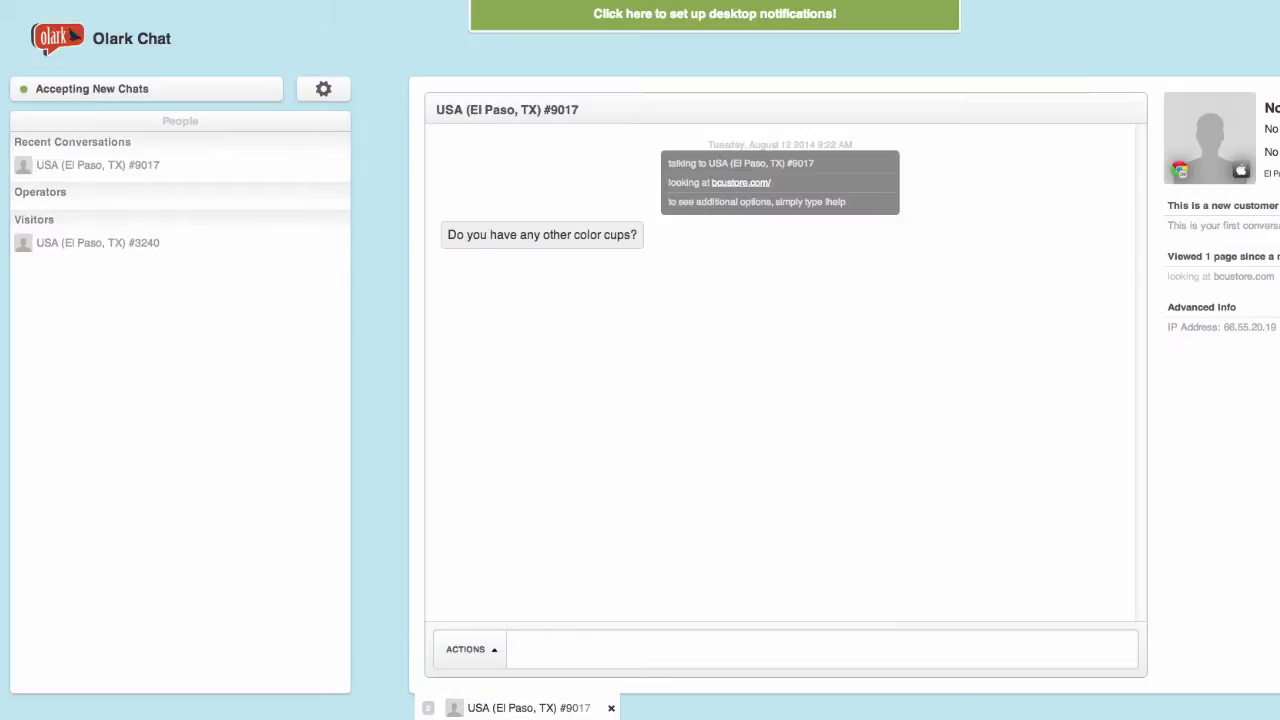
- Answer the visitor in Olark Chat with 'Yes! They also come in blue and grey'
{"action": "left_click", "coordinate": [520, 648]}
{"action": "type", "text": "Yes!"}
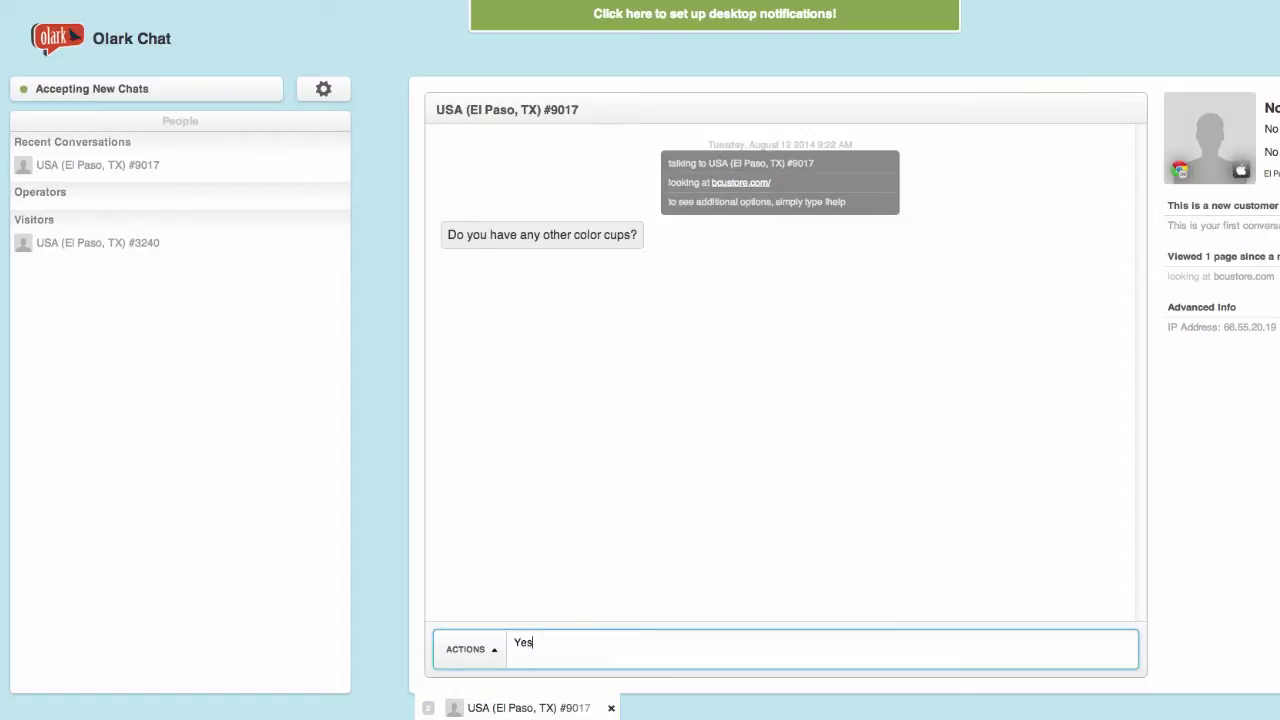
{"action": "type", "text": " They also come in blue and grey!"}
{"action": "key", "text": "Return"}
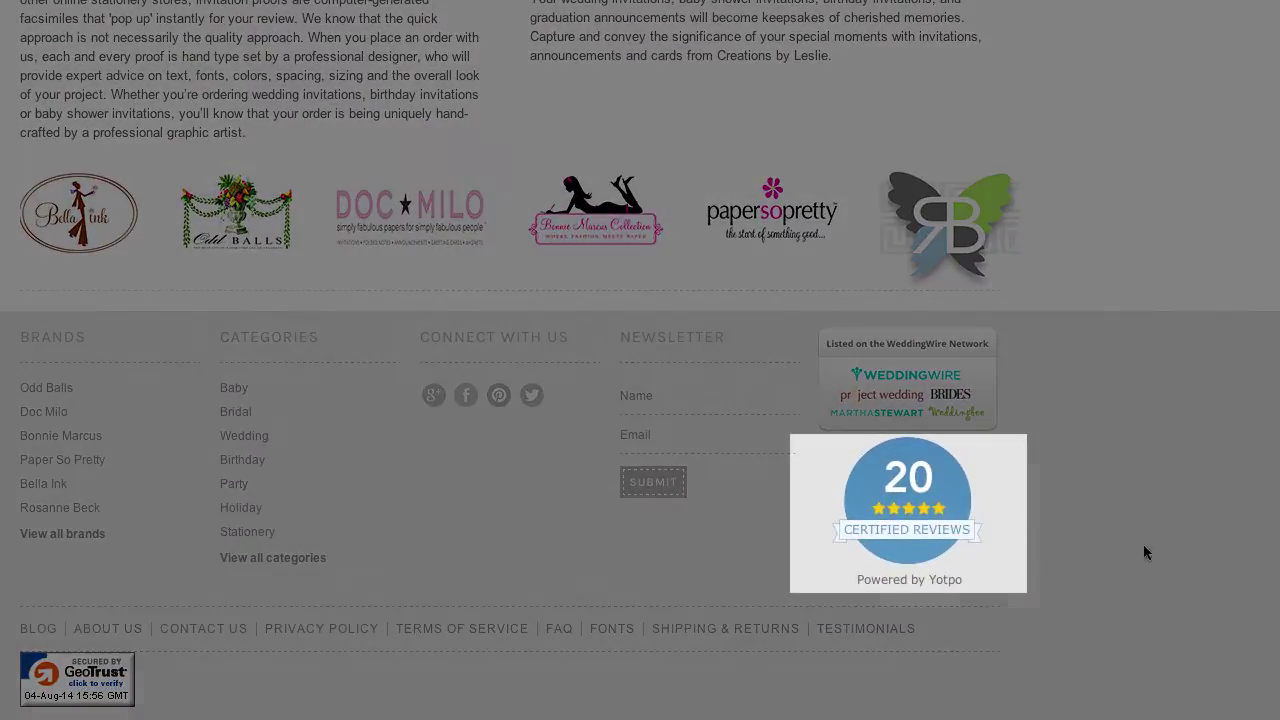
- Open the store's Yotpo reviews, view the Site Reviews tab, then return to Product Reviews
{"action": "left_click", "coordinate": [983, 525]}
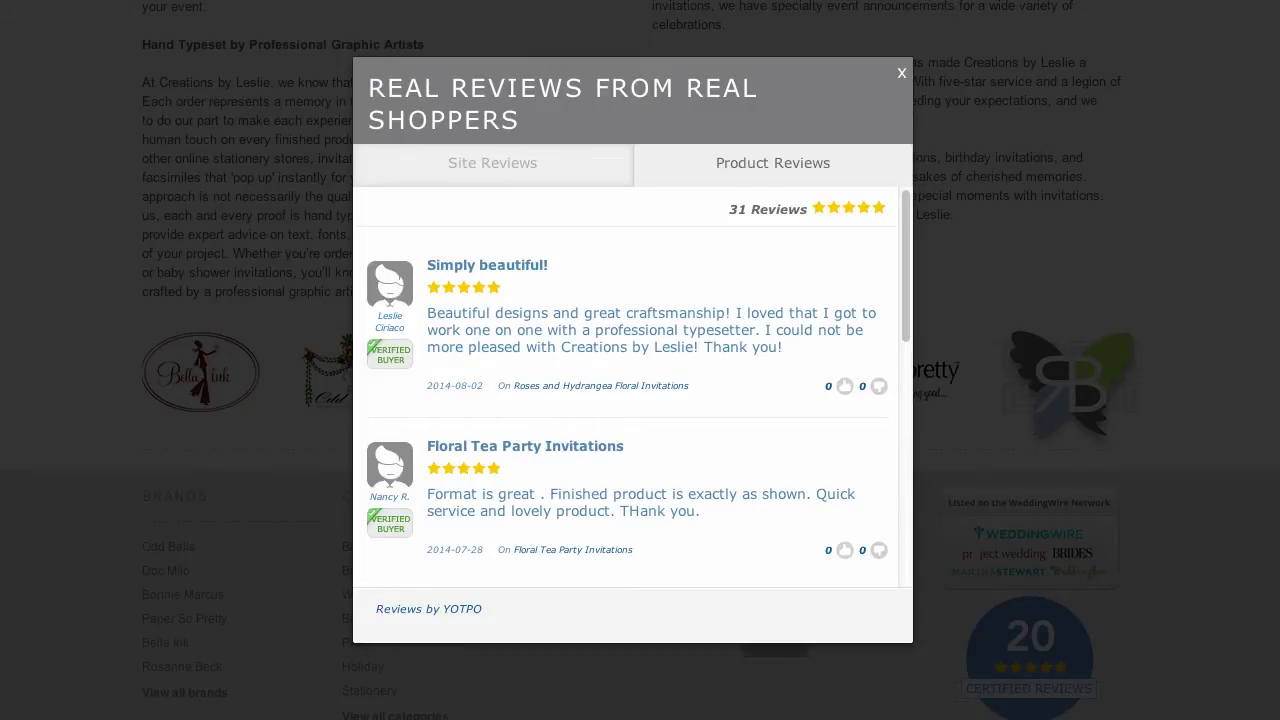
{"action": "left_click_drag", "start_coordinate": [907, 243], "coordinate": [914, 407]}
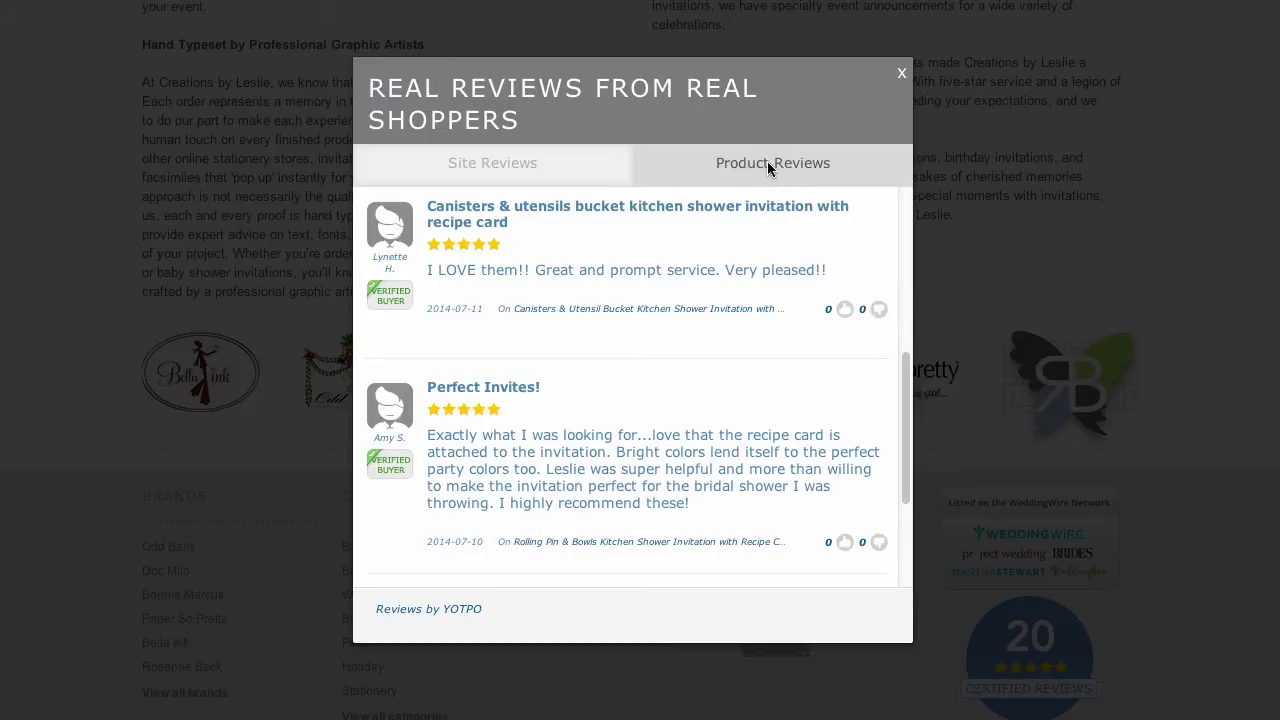
{"action": "left_click", "coordinate": [578, 175]}
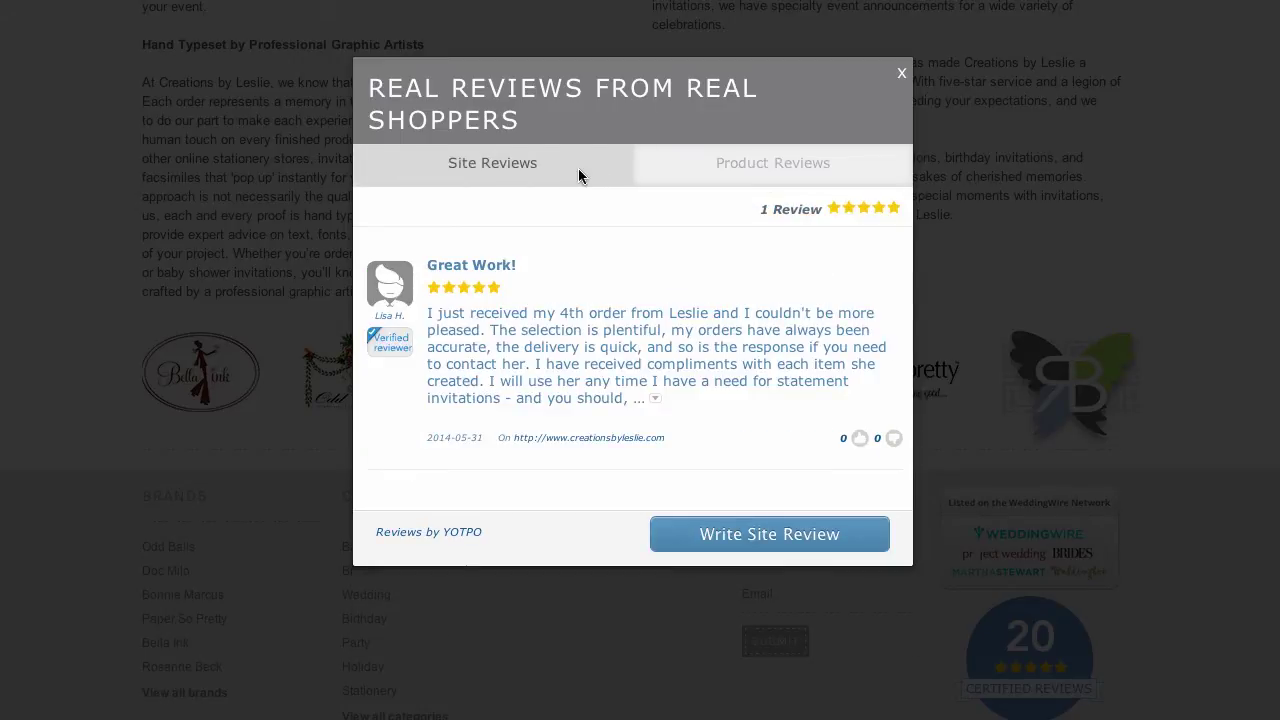
{"action": "left_click", "coordinate": [734, 170]}
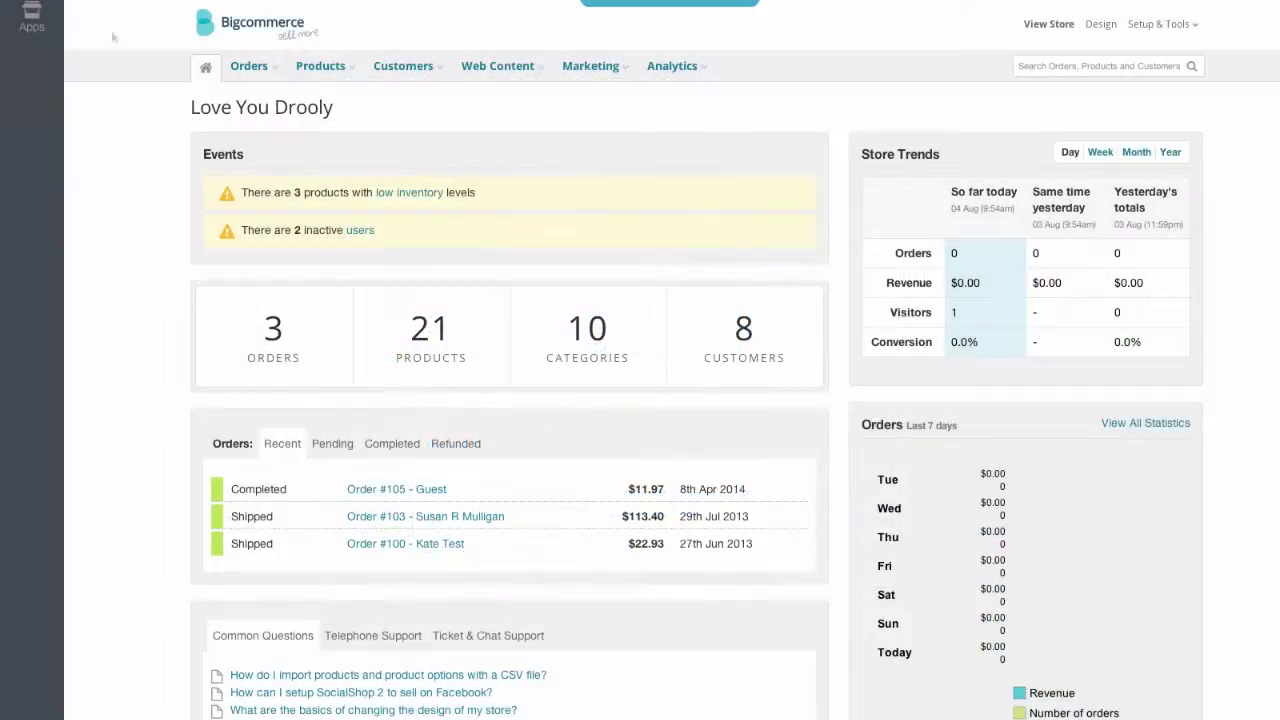
- Open the Yotpo Social Reviews app details from the App Store and read through them
{"action": "left_click", "coordinate": [32, 18]}
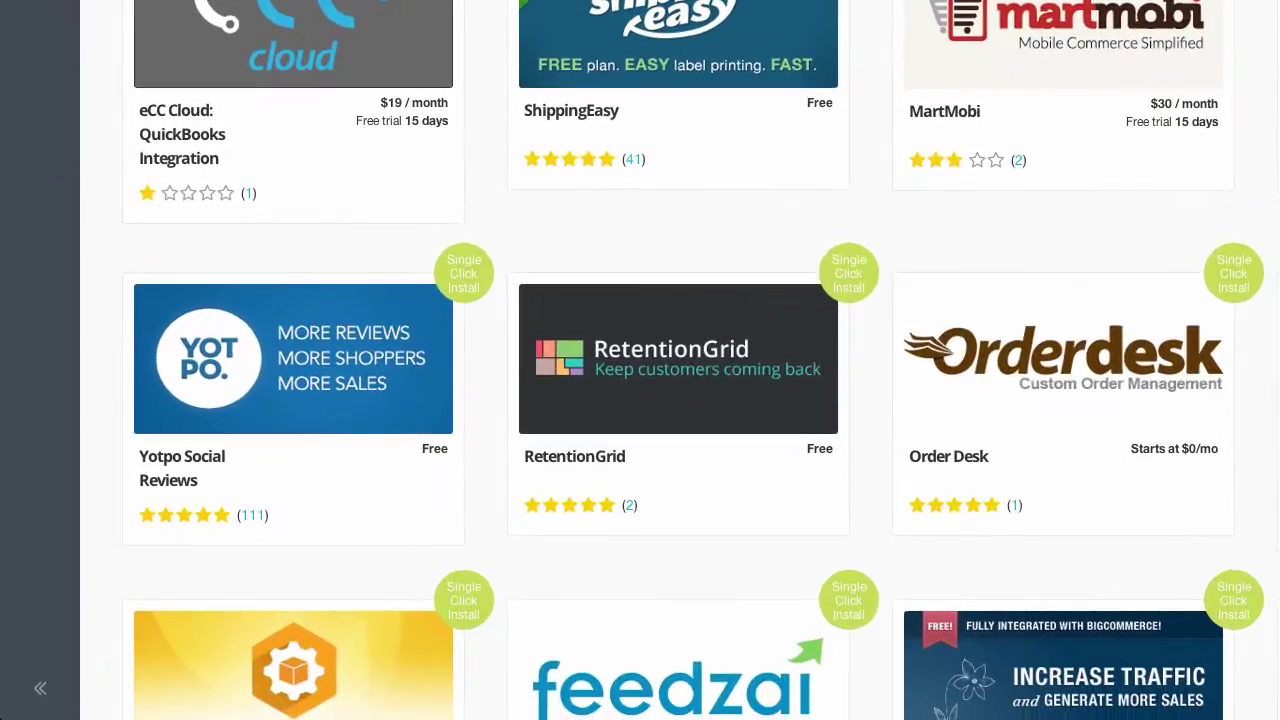
{"action": "mouse_move", "coordinate": [288, 346]}
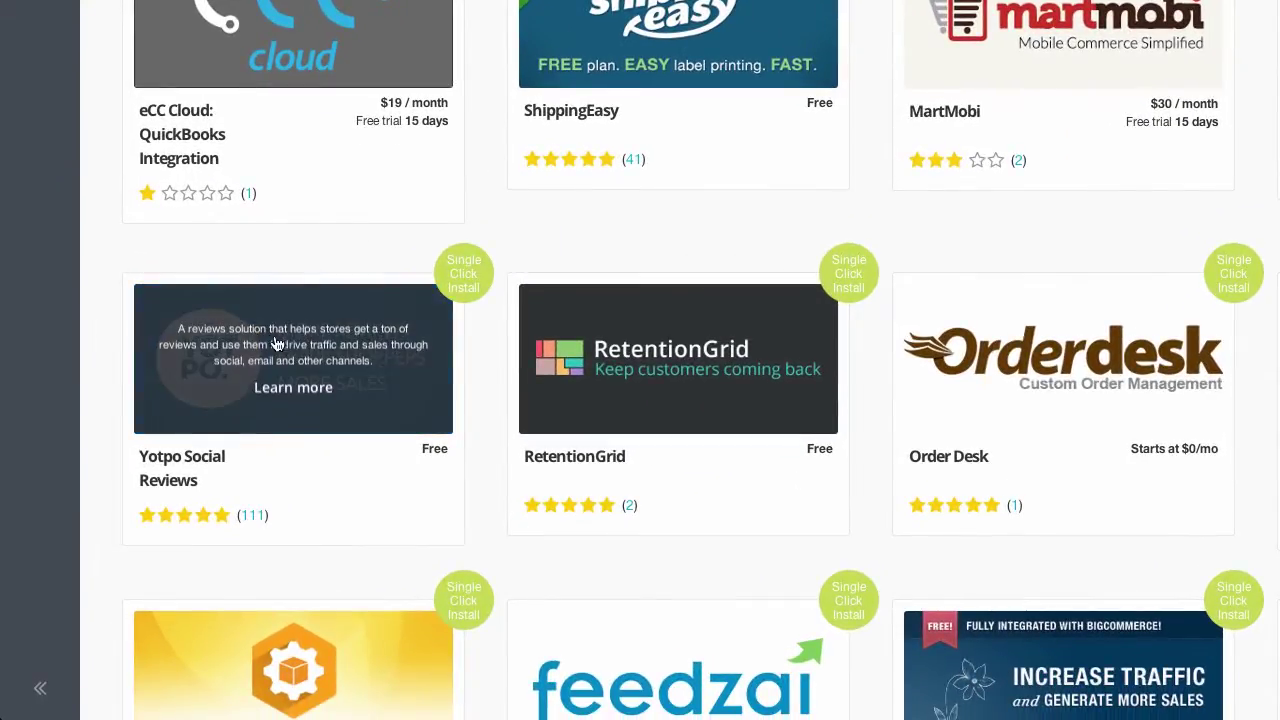
{"action": "left_click", "coordinate": [292, 384]}
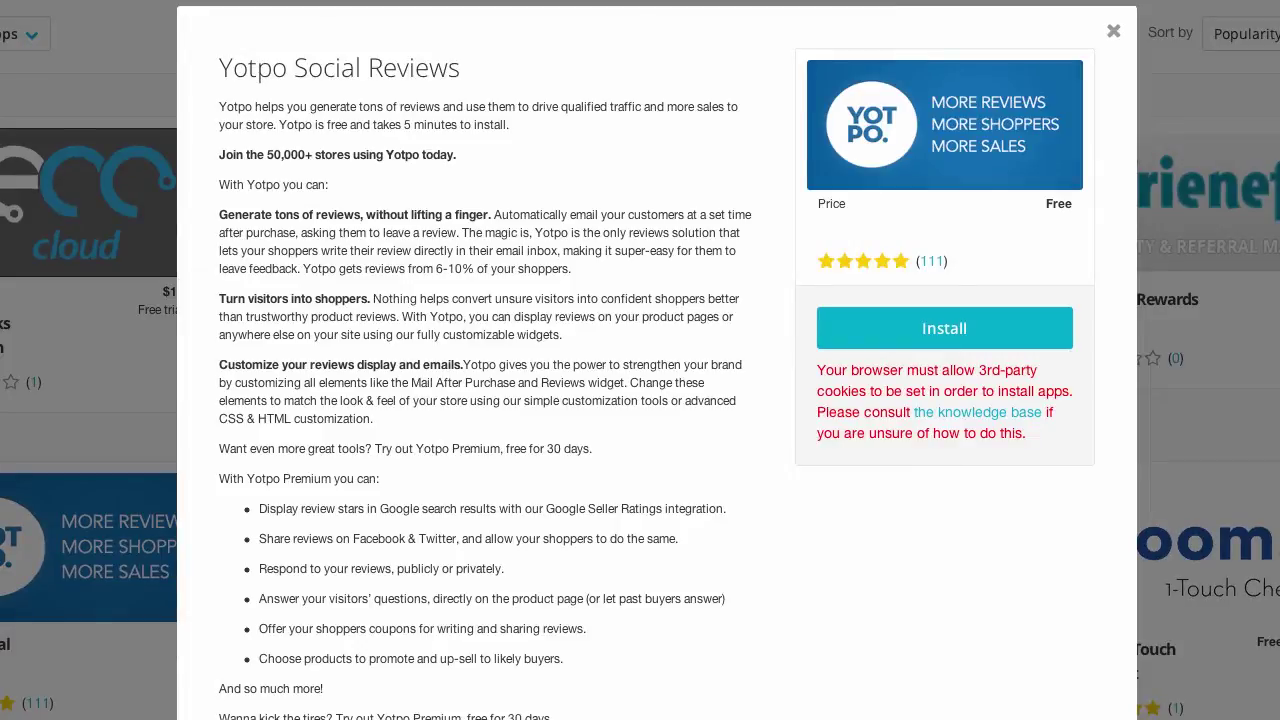
{"action": "scroll", "coordinate": [656, 360], "scroll_direction": "down", "scroll_amount": 5}
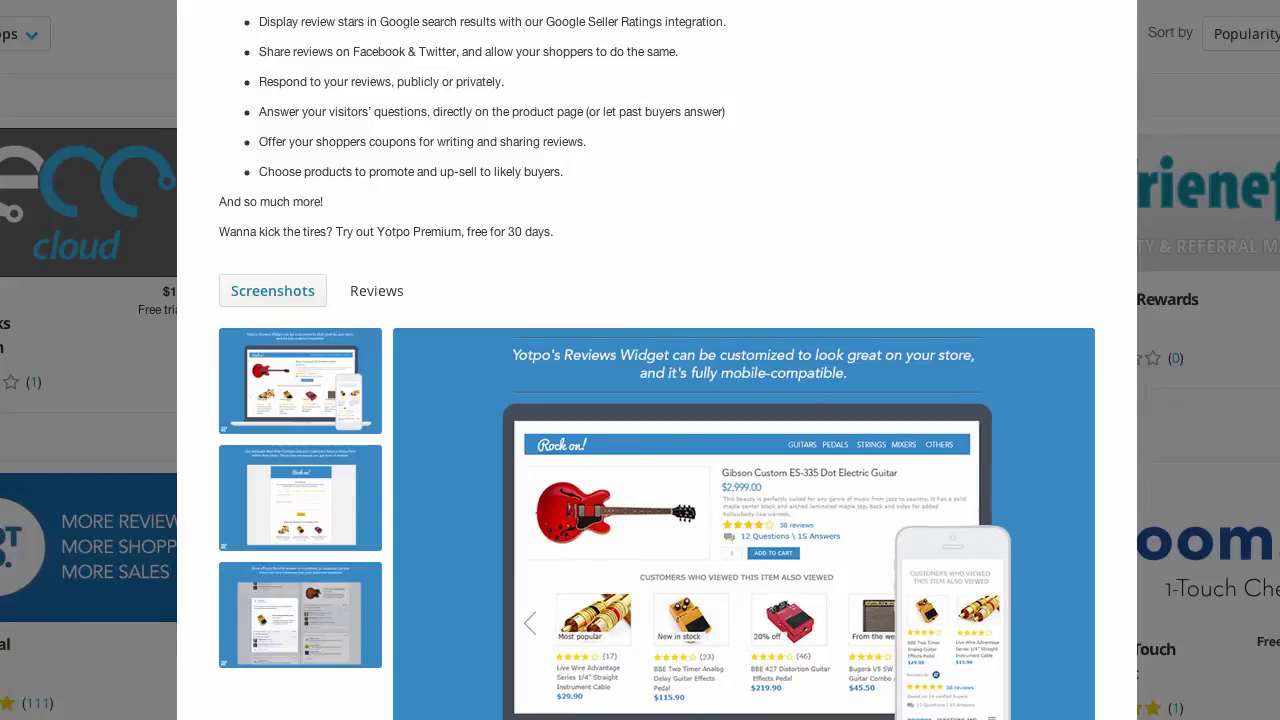
{"action": "scroll", "coordinate": [656, 360], "scroll_direction": "up", "scroll_amount": 5}
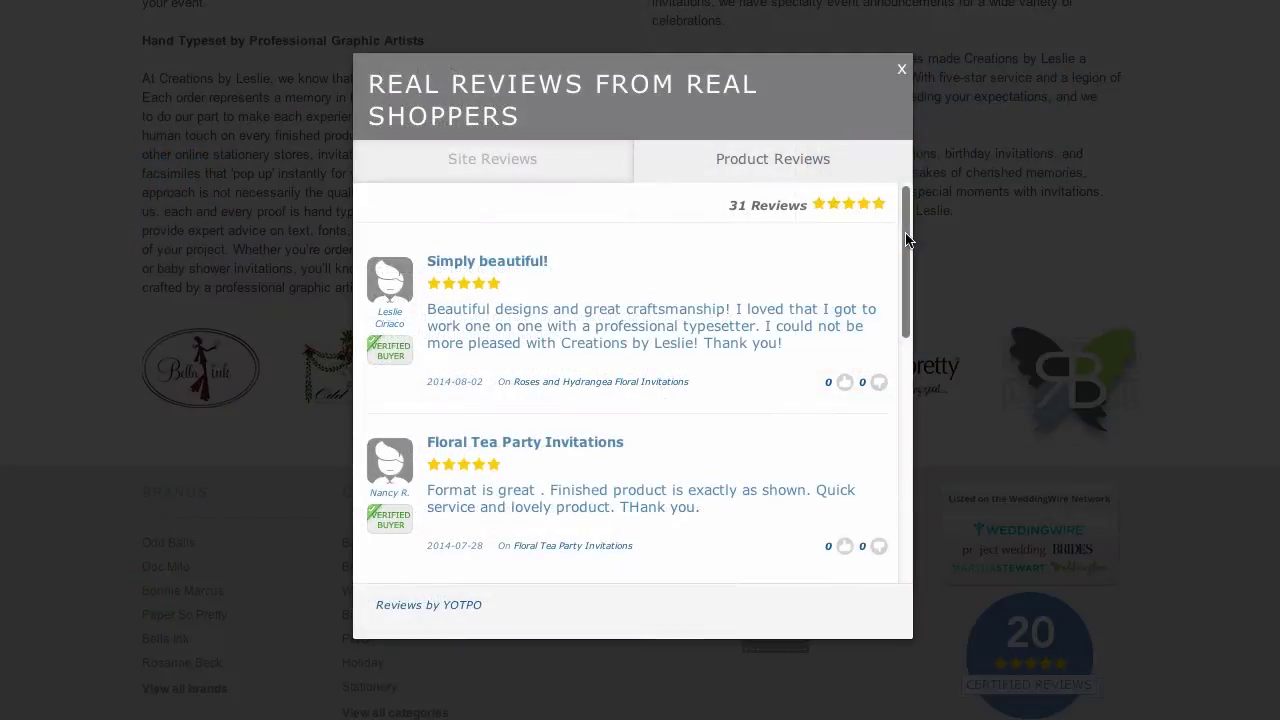
{"action": "left_click_drag", "start_coordinate": [907, 240], "coordinate": [916, 403]}
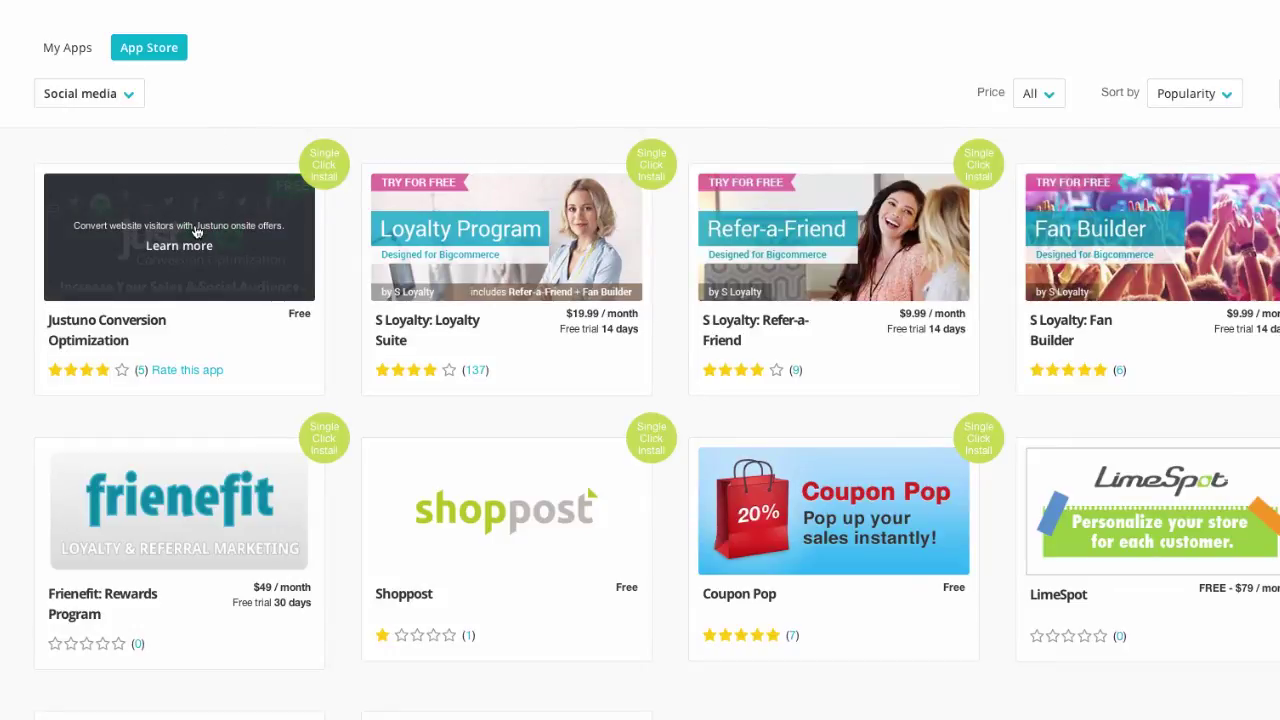
- Open Learn more on the Justuno Conversion Optimization app
{"action": "left_click", "coordinate": [197, 232]}
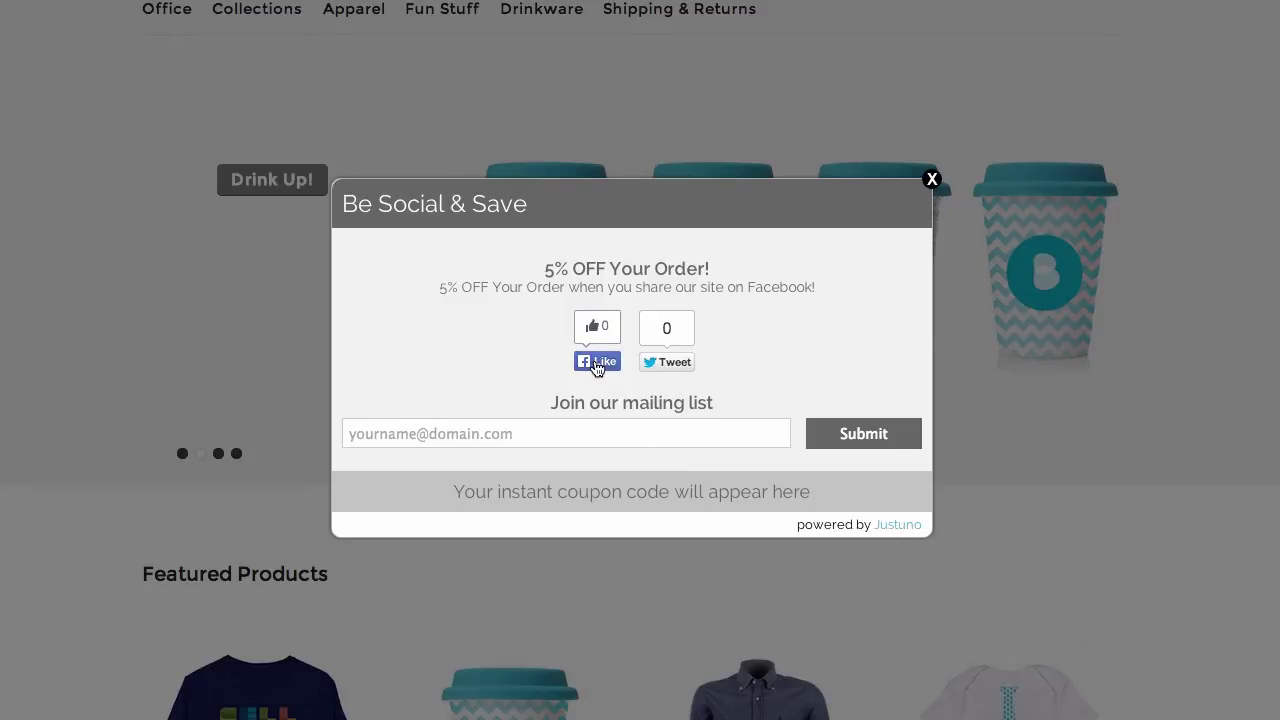
- Like the store on Facebook in the Justuno Be Social & Save popup
{"action": "left_click", "coordinate": [597, 363]}
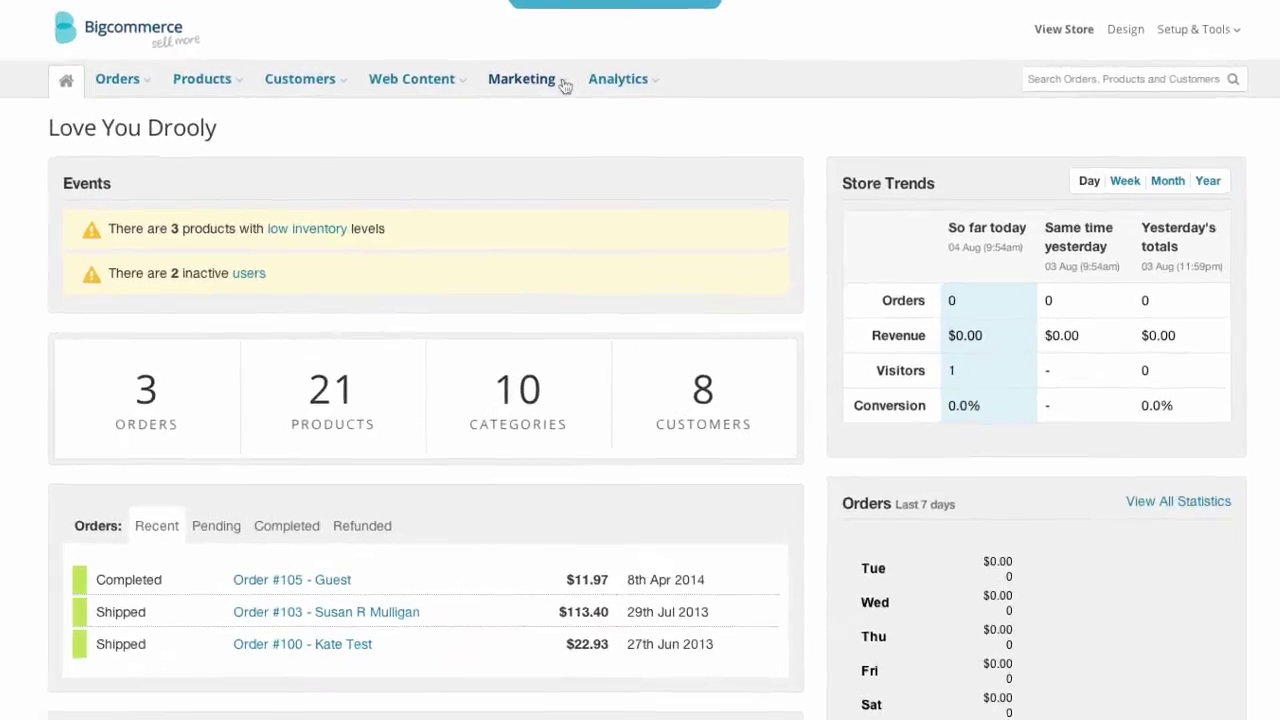
- Create a banner named 'Labor Day Sale' with the 'LABOR DAY SALE 10% OFF Everything!' image as content
{"action": "left_click", "coordinate": [565, 80]}
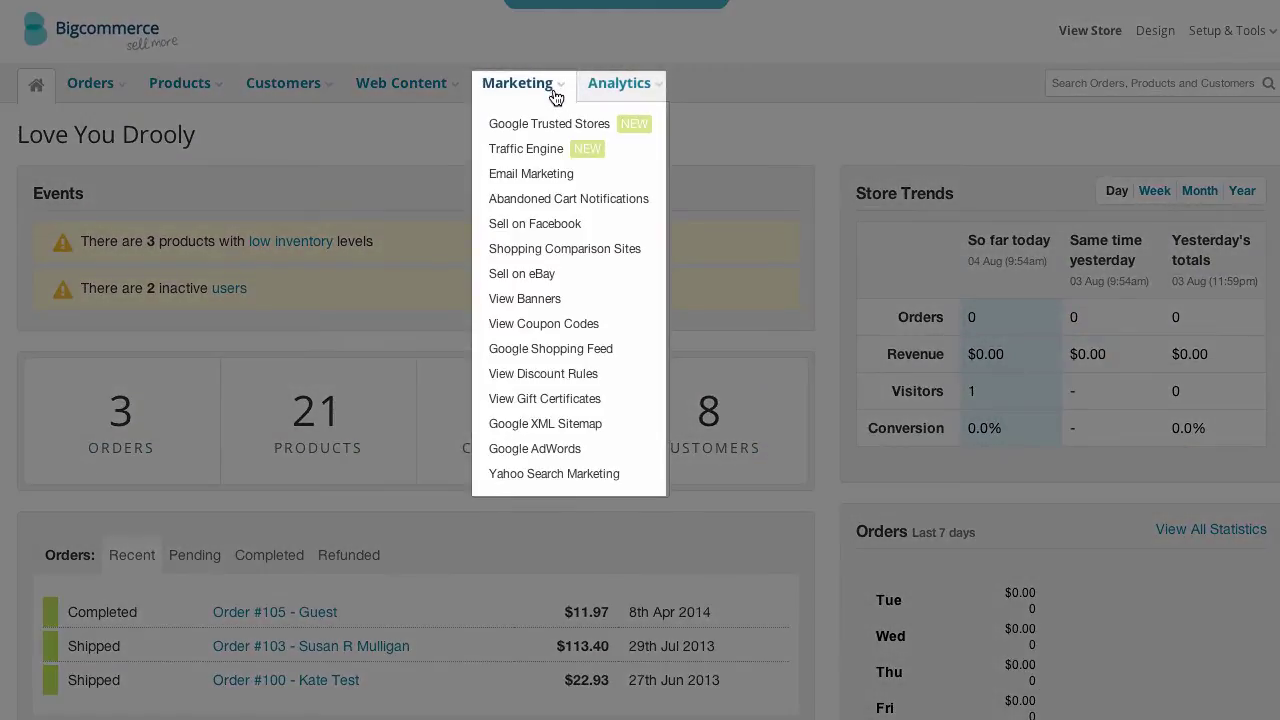
{"action": "left_click", "coordinate": [556, 299]}
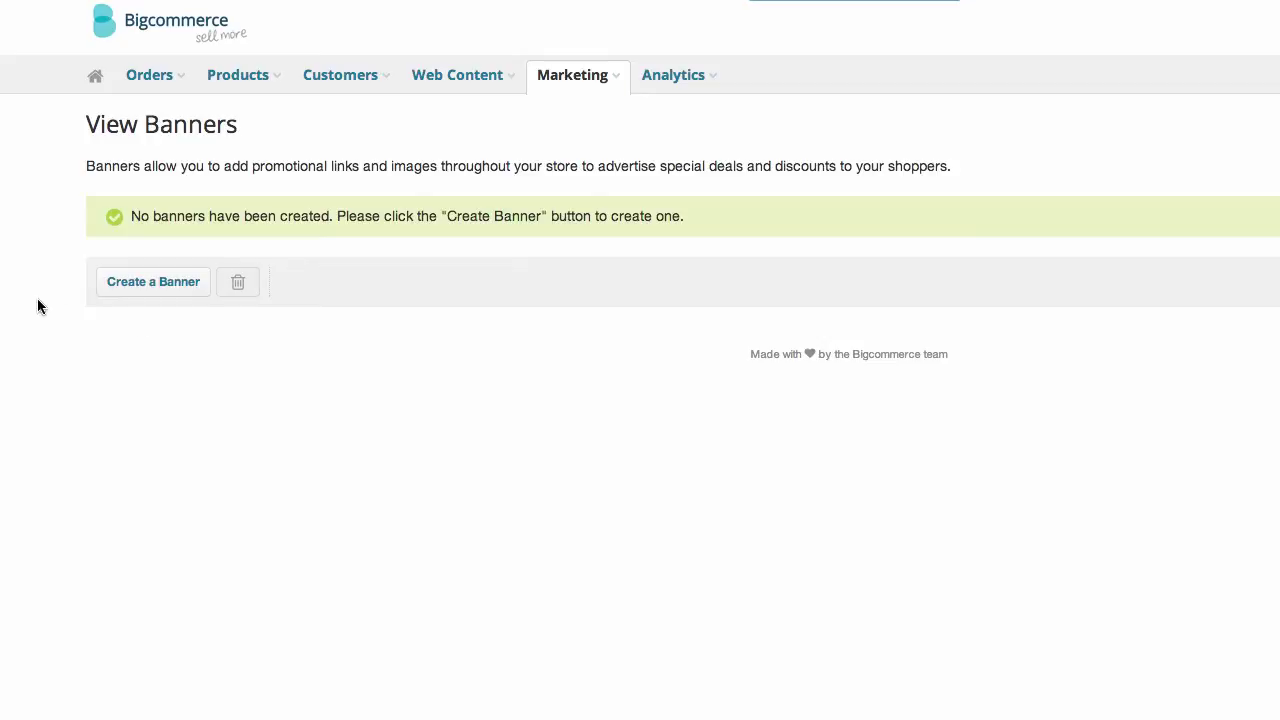
{"action": "left_click", "coordinate": [117, 294]}
{"action": "type", "text": "Labor Day Sale"}
{"action": "key", "text": "Tab"}
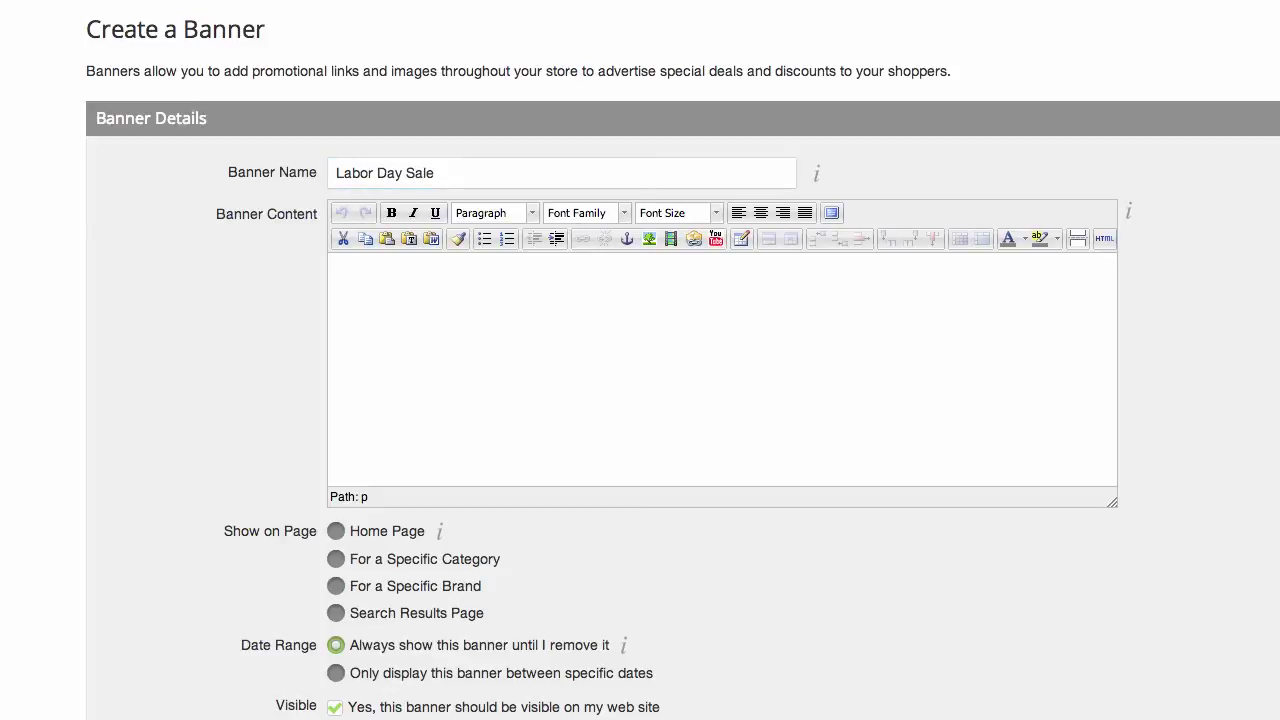
{"action": "key", "text": "super+v"}
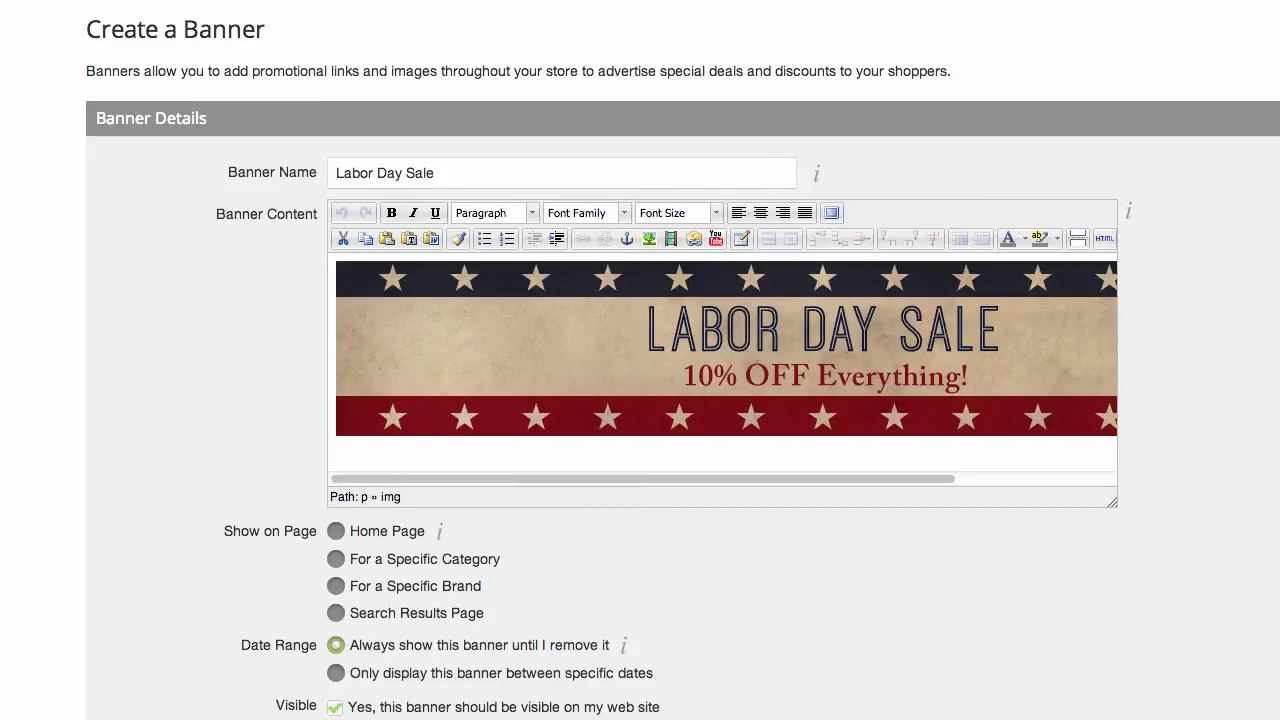
- Set the Labor Day Sale banner's Show on Page option to Home Page
{"action": "left_click", "coordinate": [336, 531]}
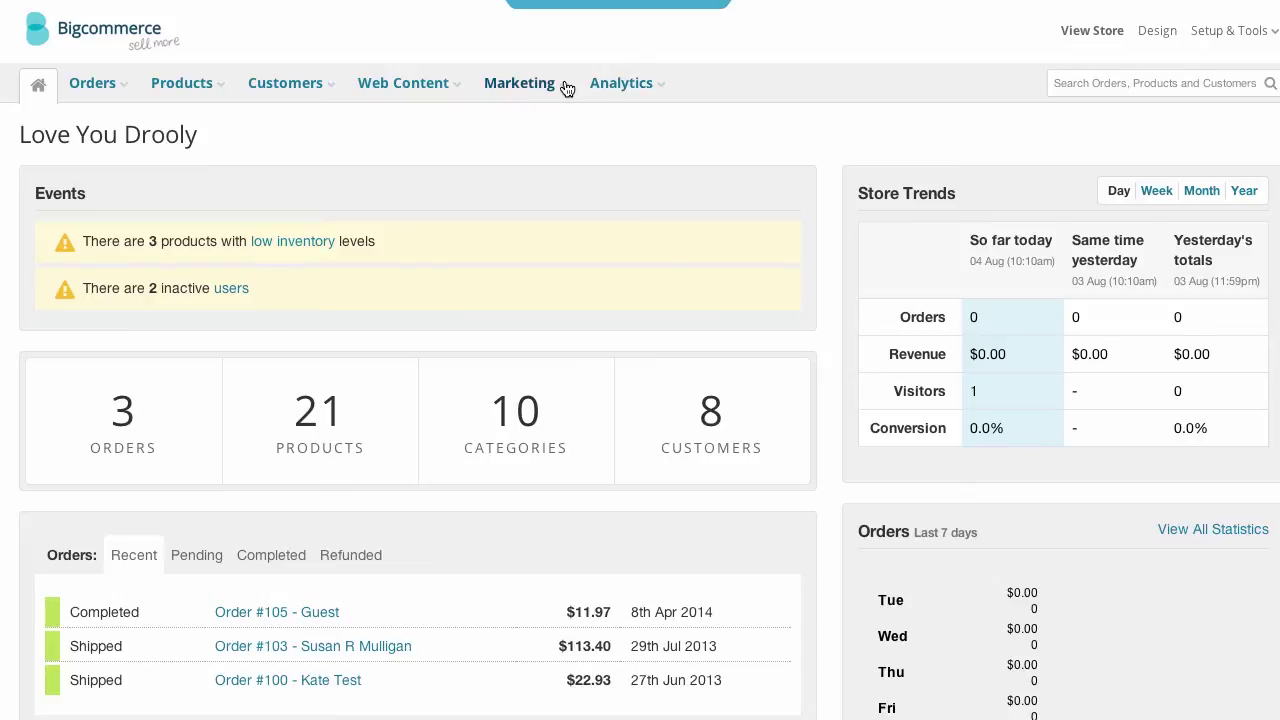
- Open the '10% off order total' coupon and switch it to apply to specific products
{"action": "left_click", "coordinate": [567, 86]}
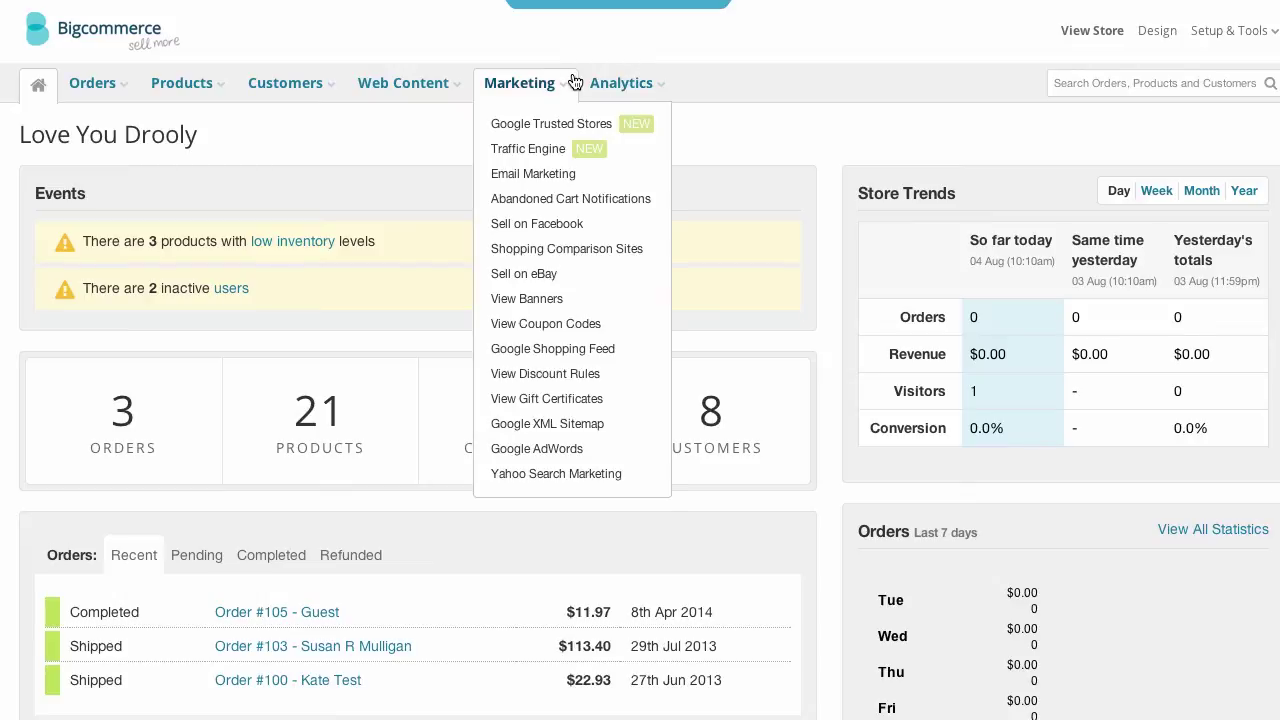
{"action": "left_click", "coordinate": [577, 324]}
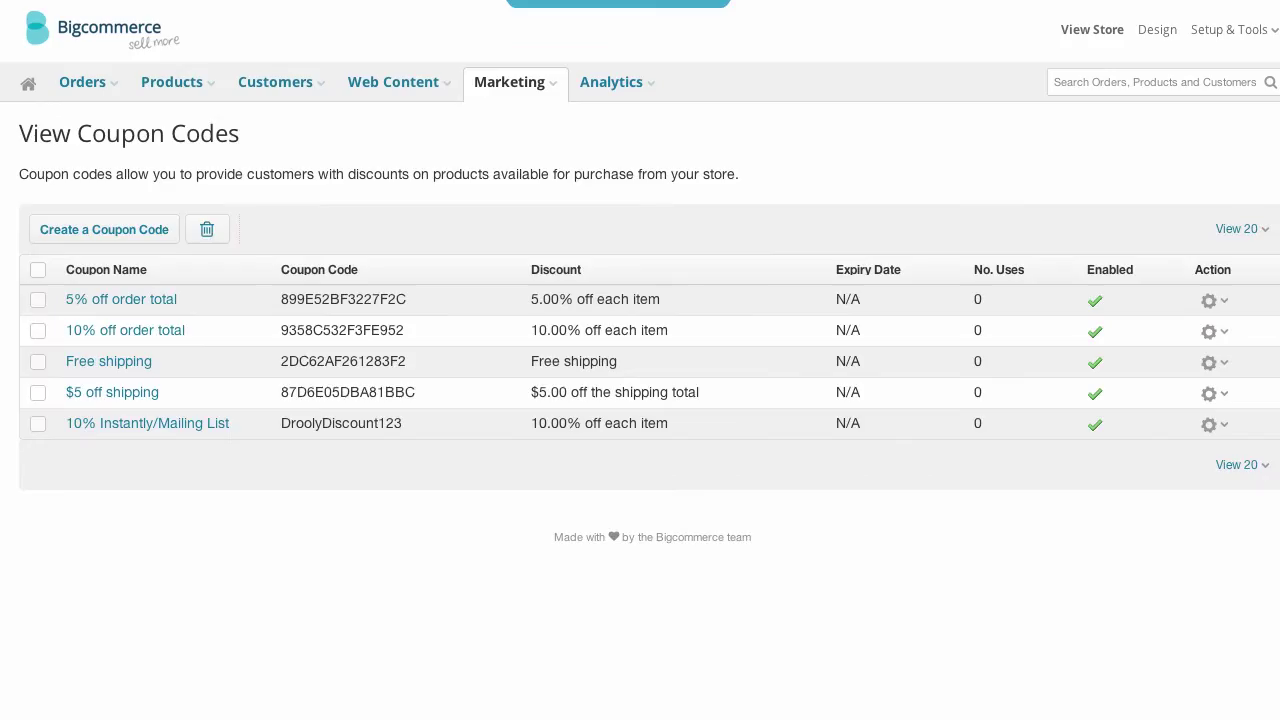
{"action": "left_click", "coordinate": [108, 332]}
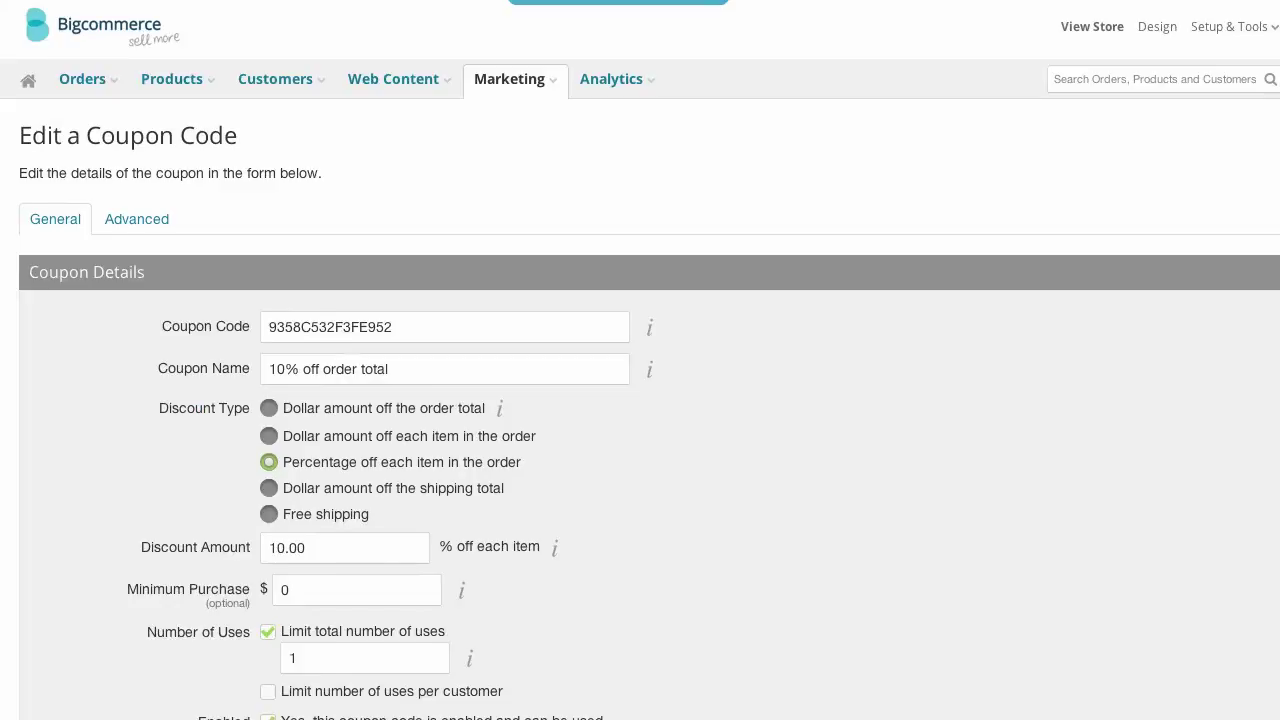
{"action": "scroll", "coordinate": [640, 360], "scroll_direction": "down", "scroll_amount": 5}
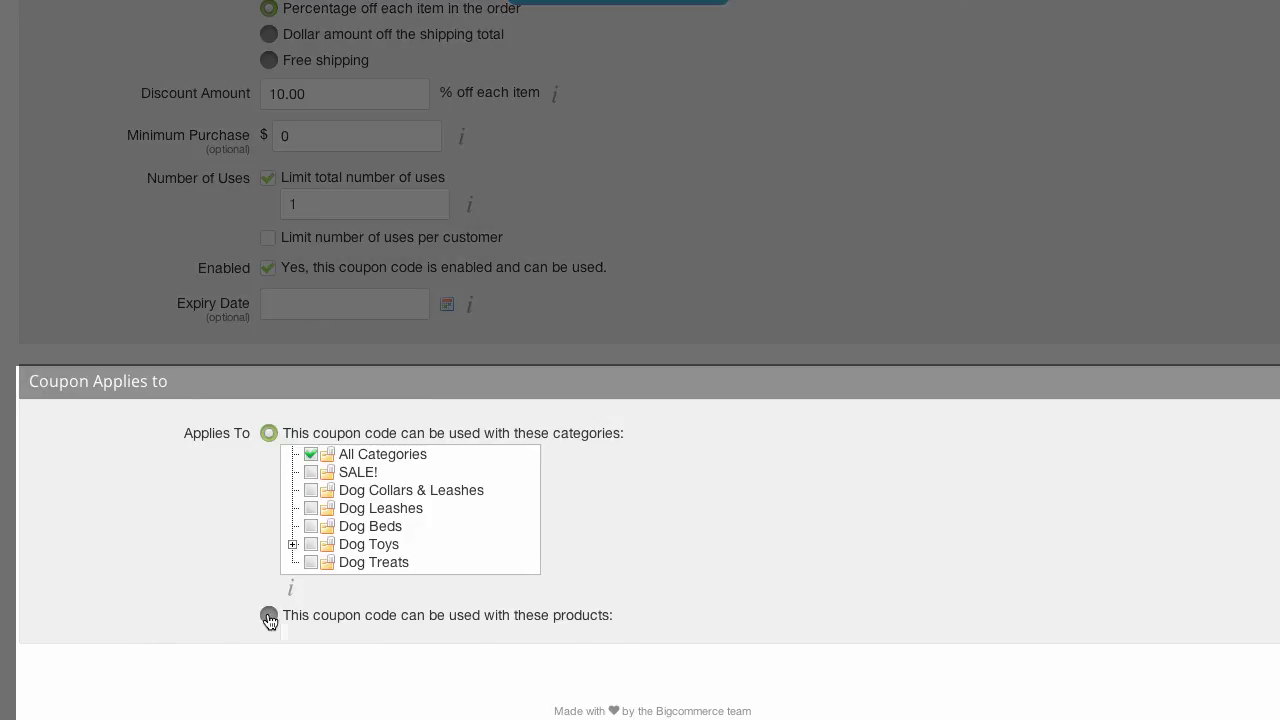
{"action": "left_click", "coordinate": [269, 616]}
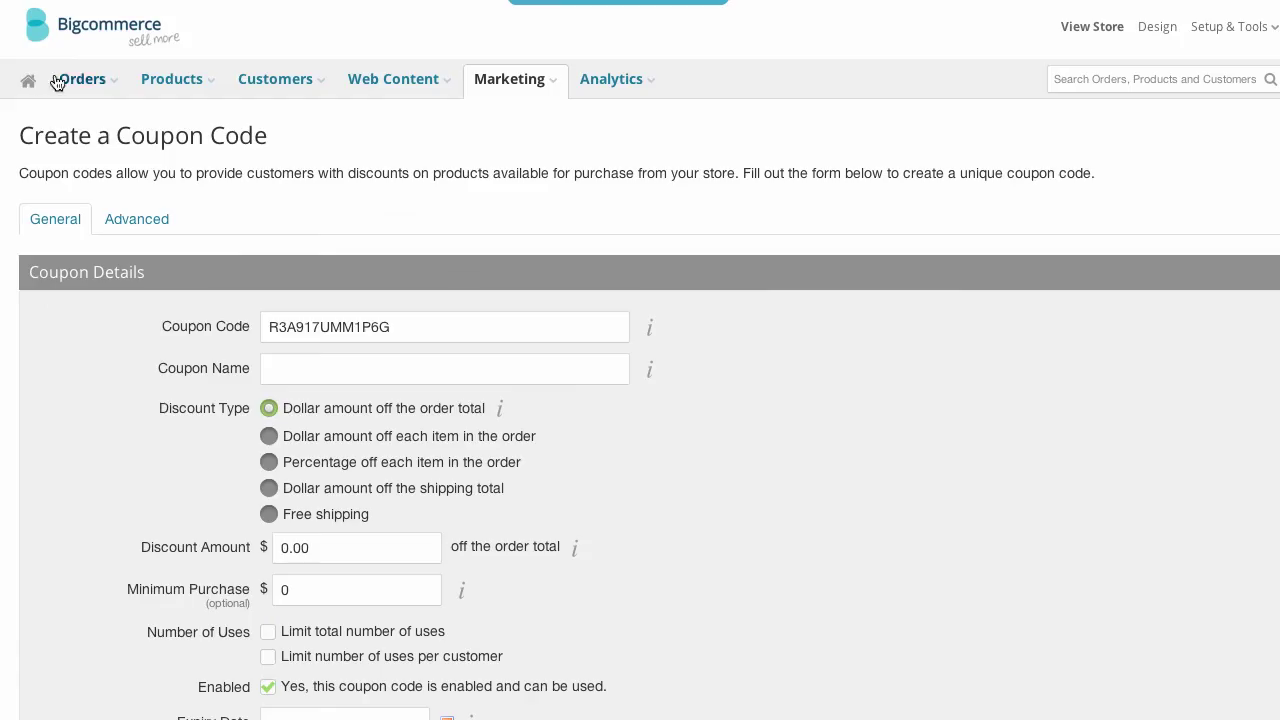
- Start a blank discount rule from Marketing's discount rules
{"action": "mouse_move", "coordinate": [560, 86]}
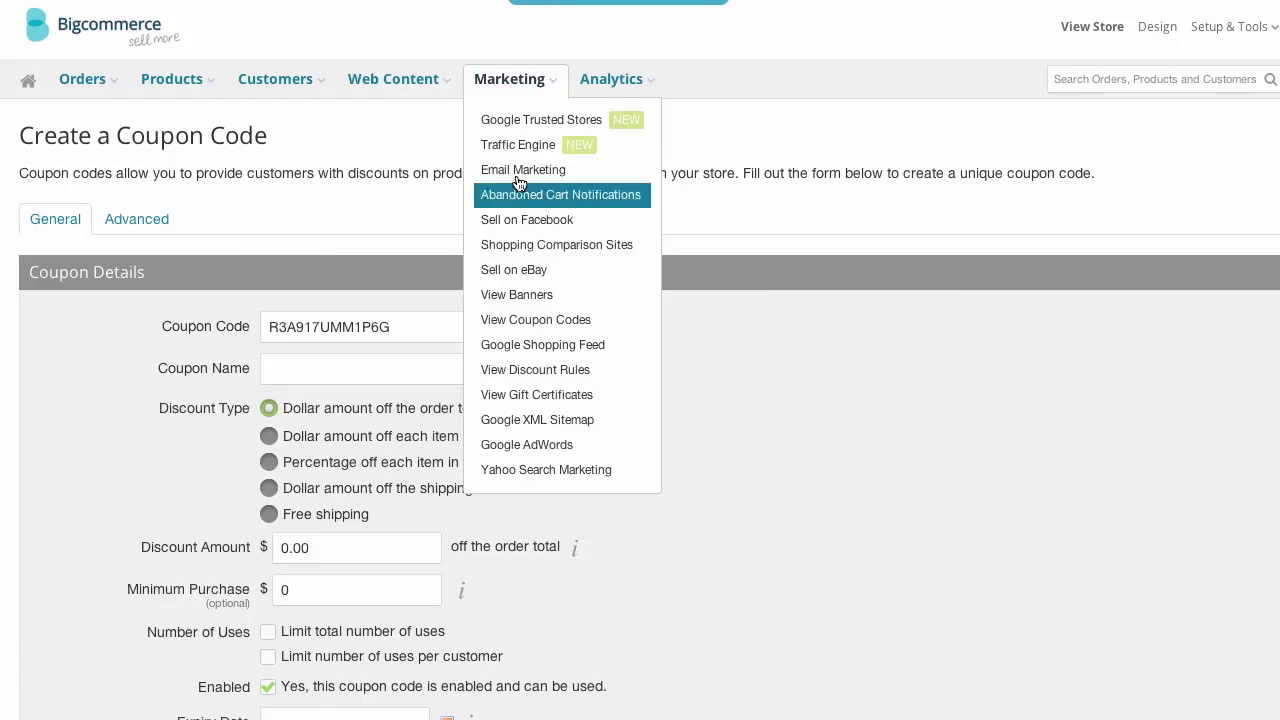
{"action": "left_click", "coordinate": [549, 369]}
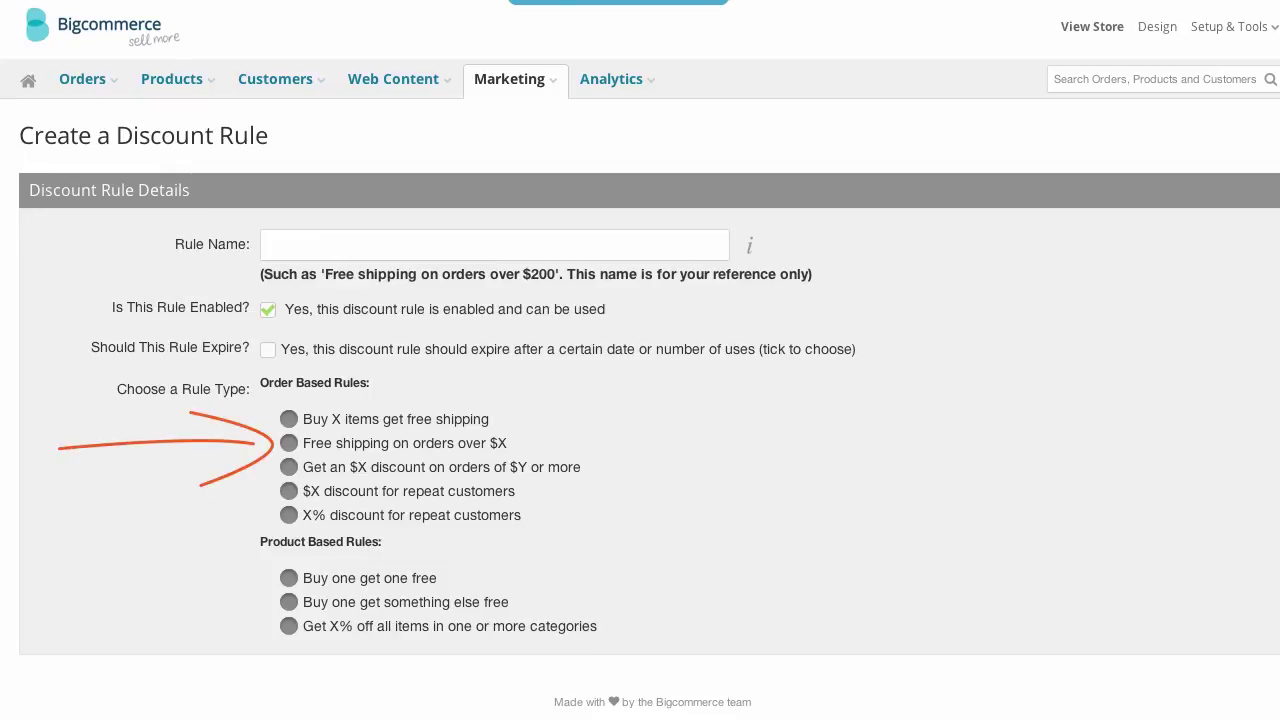